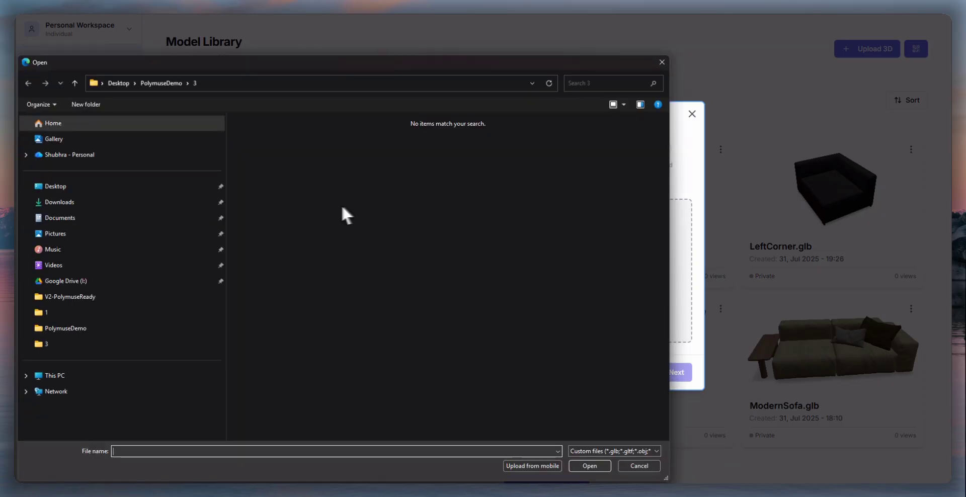
Step: Choose Noom_Flock_Armchair_2015.glb from the PolymuseDemo folder as the upload model and accept Remove Duplicates for its node names
left_click(74, 83)
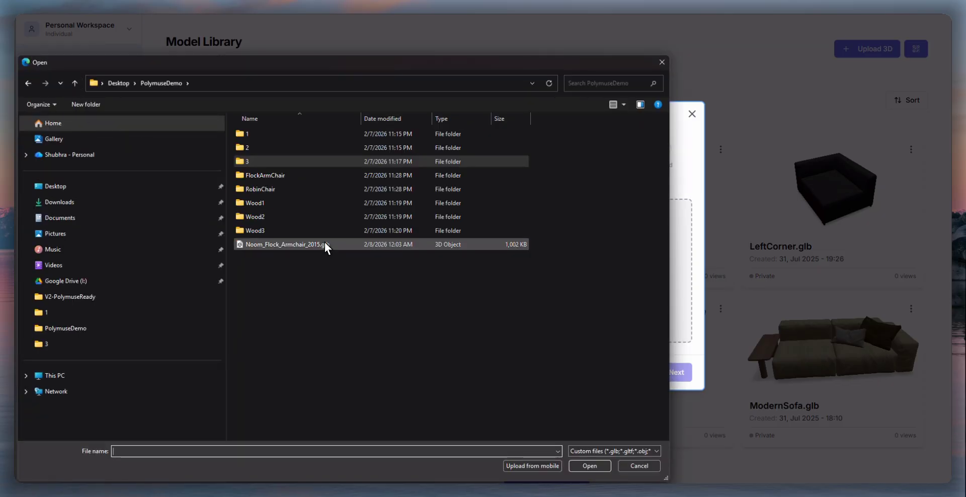
double_click(324, 244)
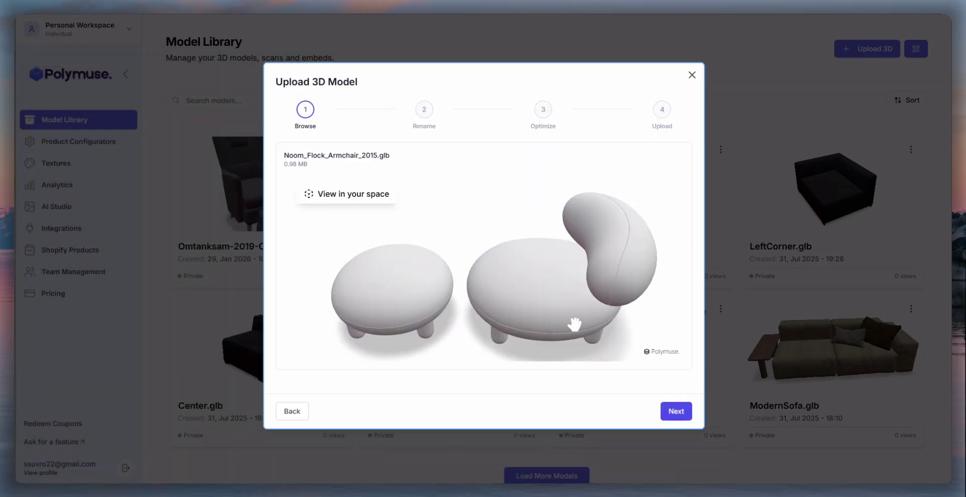
left_click_drag(553, 280, 600, 280)
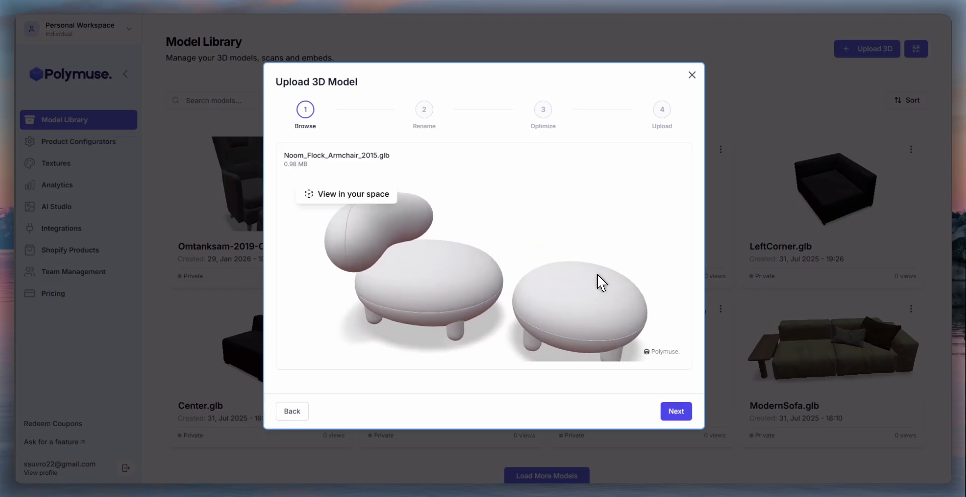
left_click(681, 414)
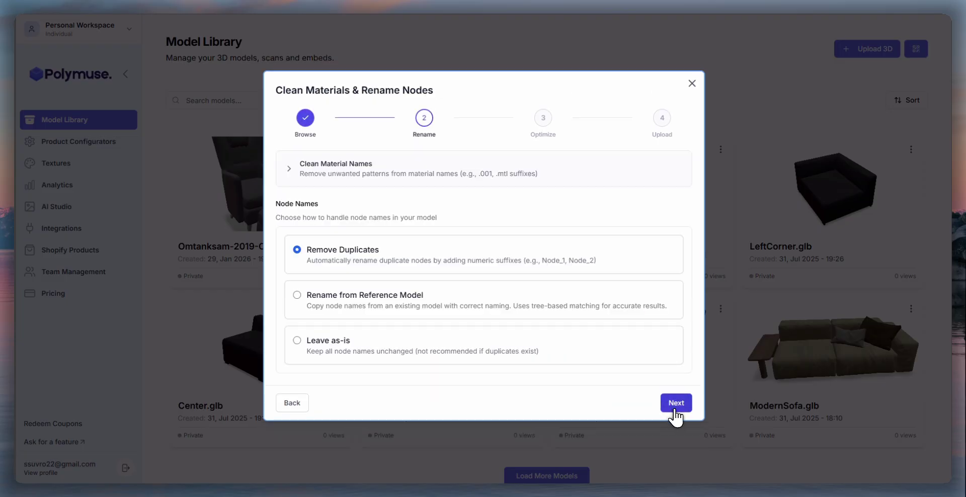
left_click(677, 413)
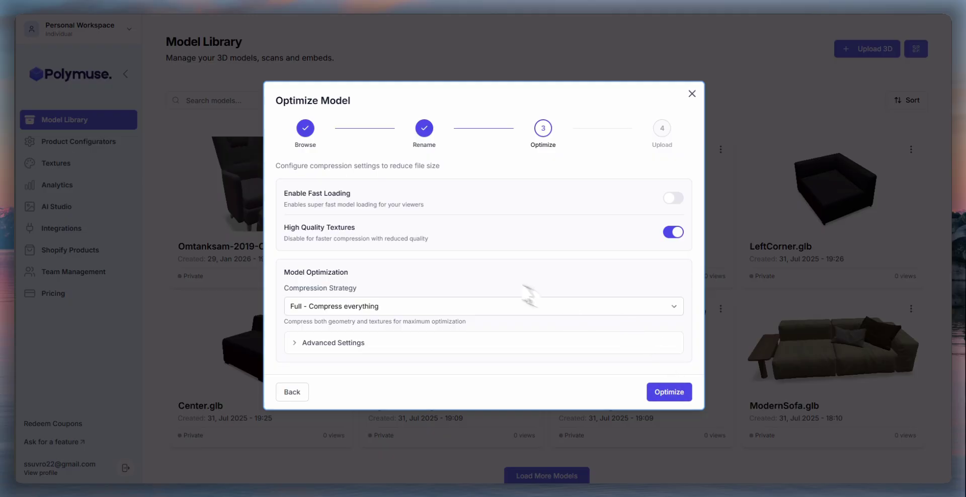
Step: Optimize the armchair model with fast loading enabled and full compression, and finish uploading it to the library
left_click(673, 199)
left_click(671, 396)
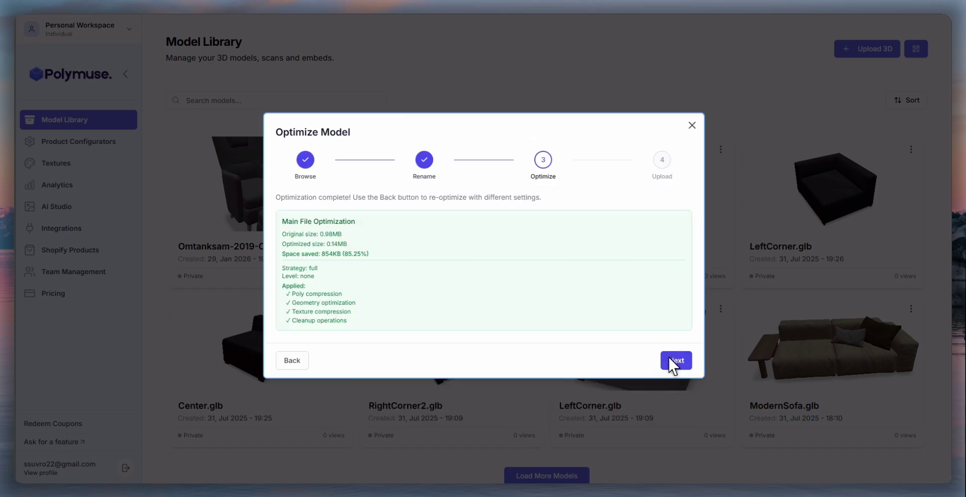
left_click(676, 360)
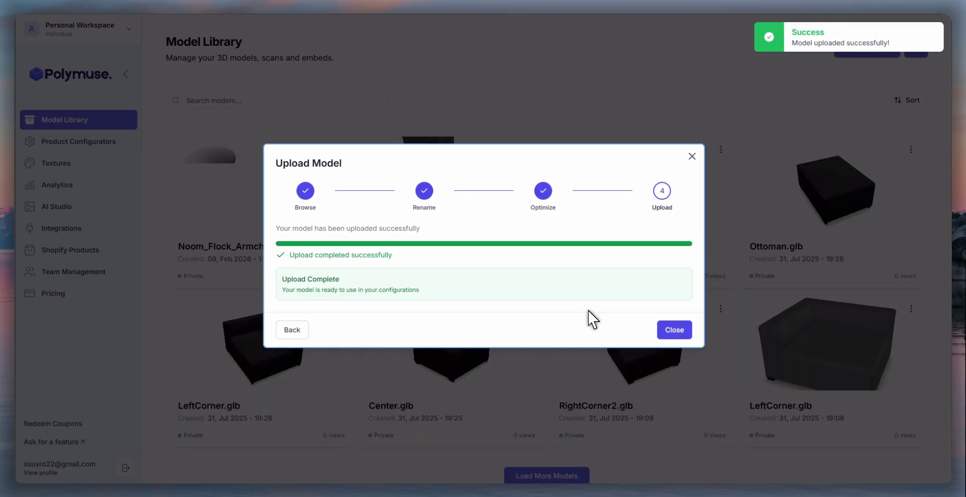
left_click(672, 333)
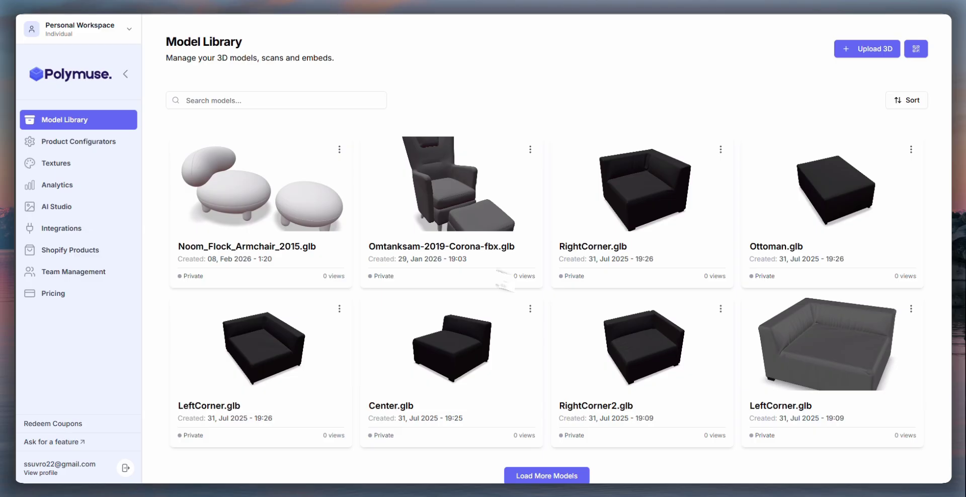
Step: Start a new texture in the Texture Library, using AM291_002_fabric_001_BaseColor.jpg from folder 3 as its thumbnail
left_click(56, 164)
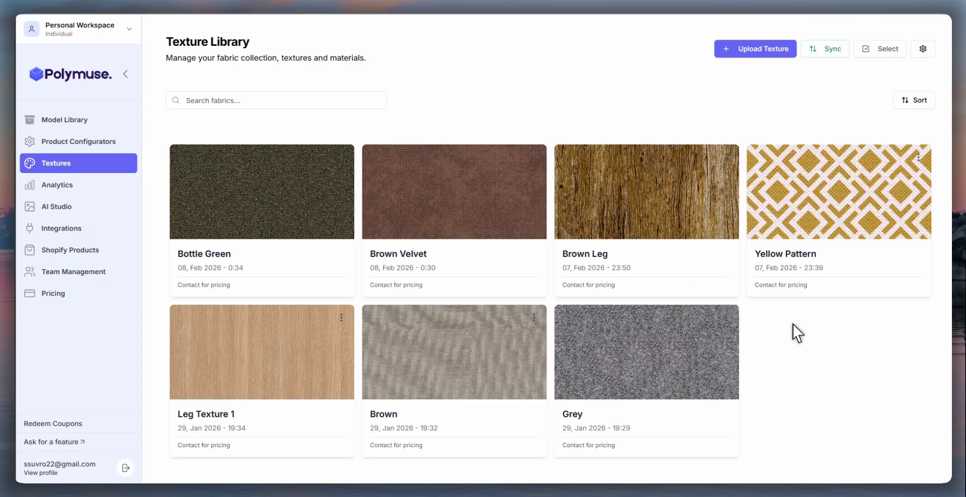
left_click(755, 51)
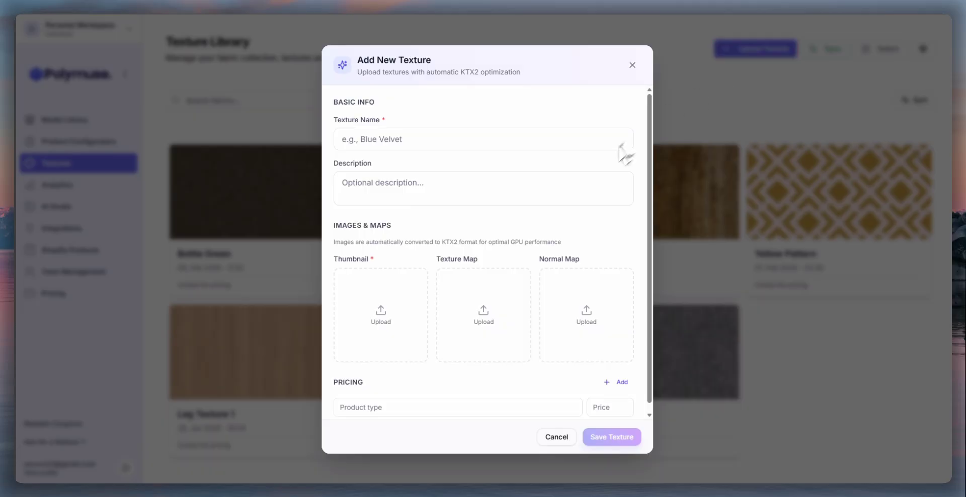
left_click(407, 305)
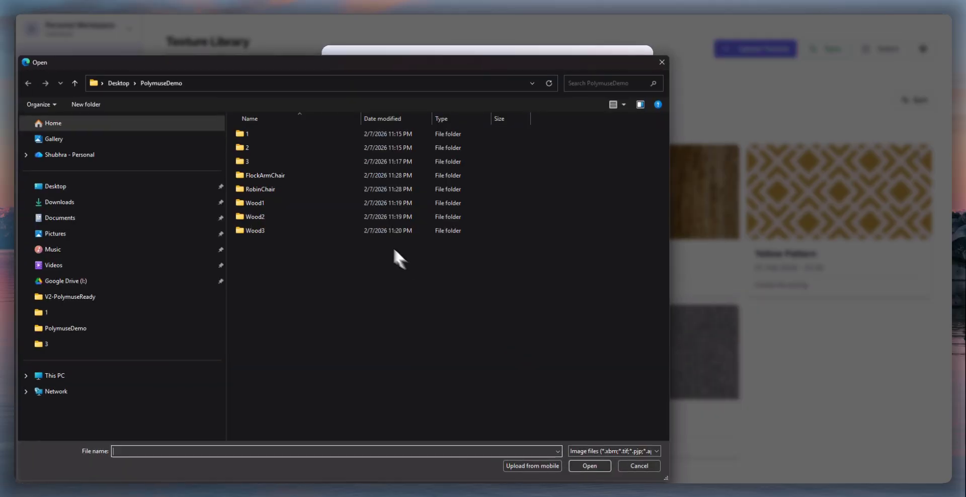
double_click(253, 159)
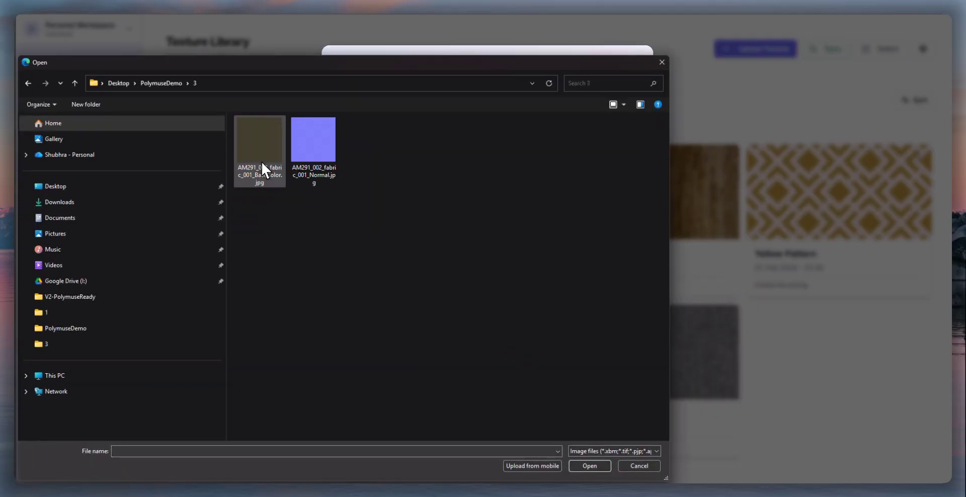
left_click(258, 172)
left_click(586, 466)
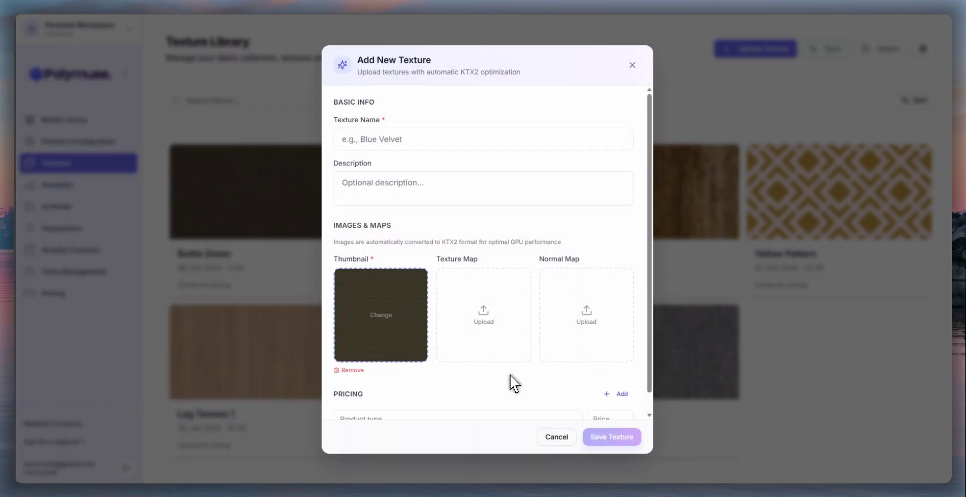
Step: Add AM291_002_fabric_001_BaseColor.jpg as the texture map and AM291_002_fabric_001_Normal.jpg as the normal map
left_click(493, 335)
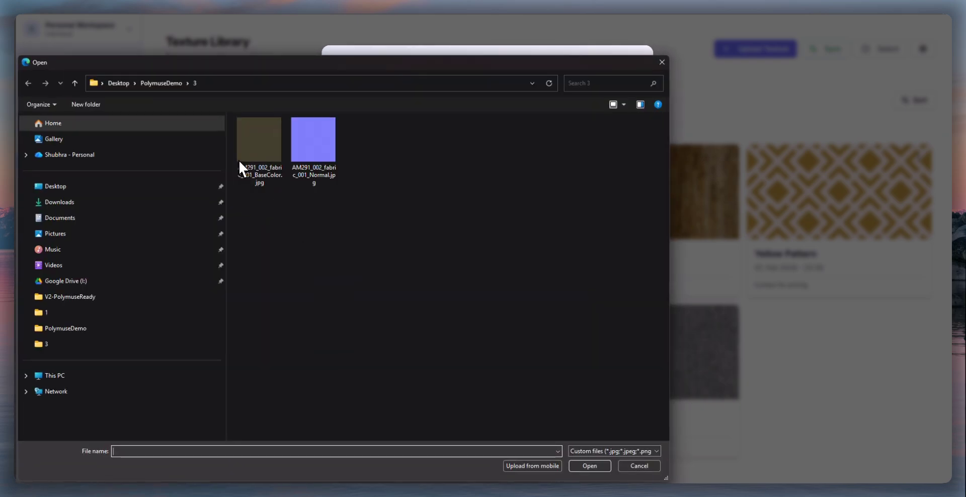
double_click(243, 131)
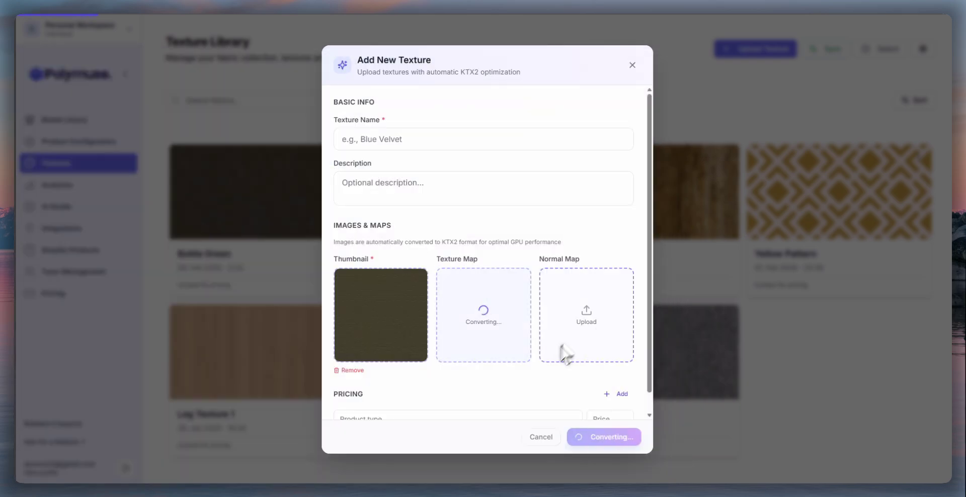
left_click(590, 321)
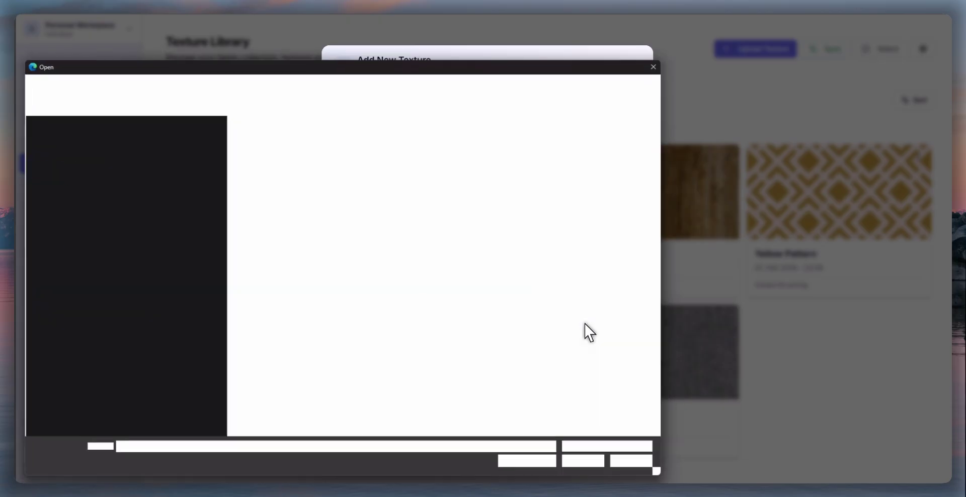
double_click(304, 140)
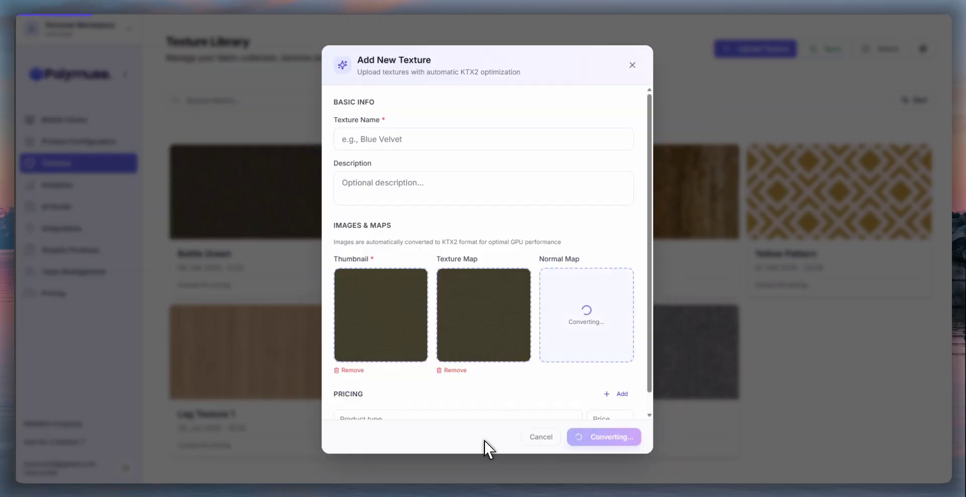
Step: Name the new texture Green and dismiss the texture form without saving
left_click(381, 146)
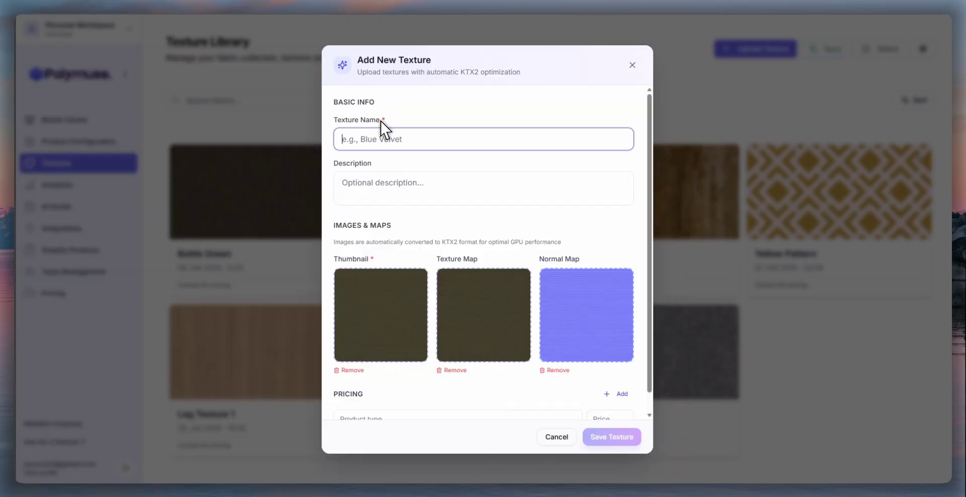
type("Green")
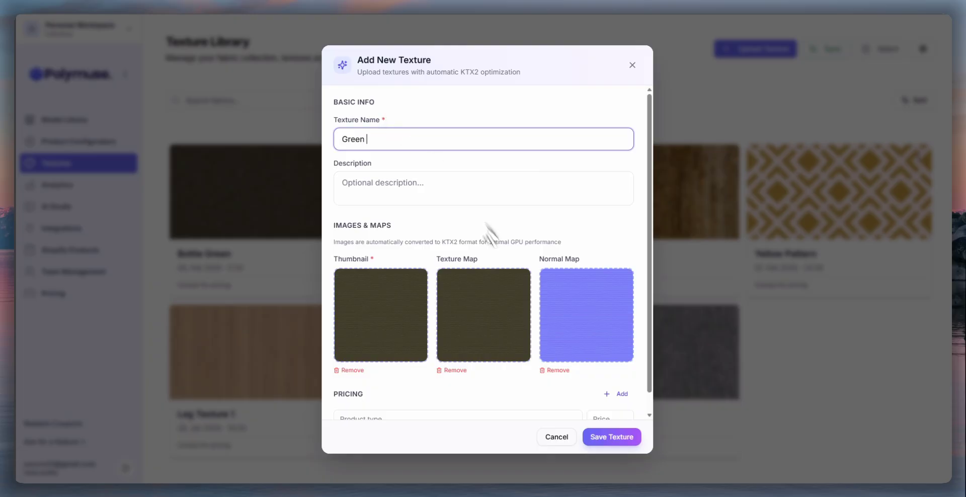
left_click(501, 448)
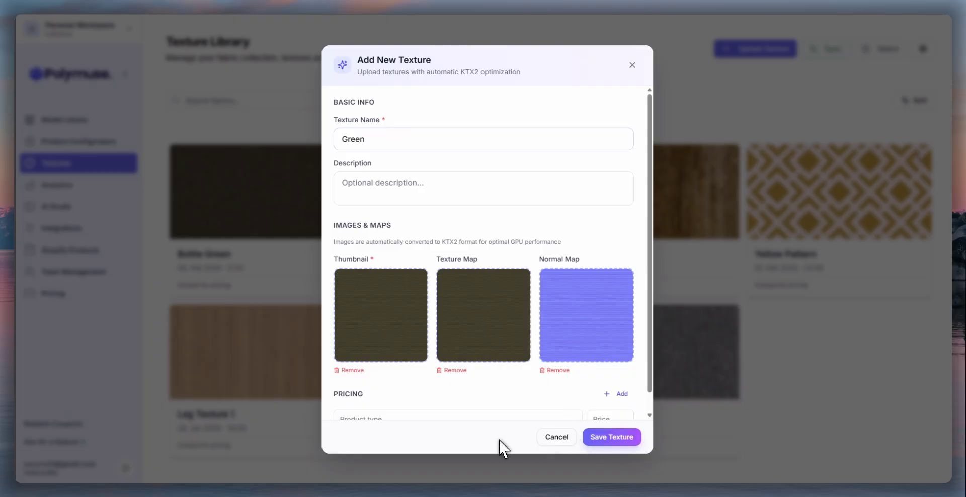
left_click(520, 460)
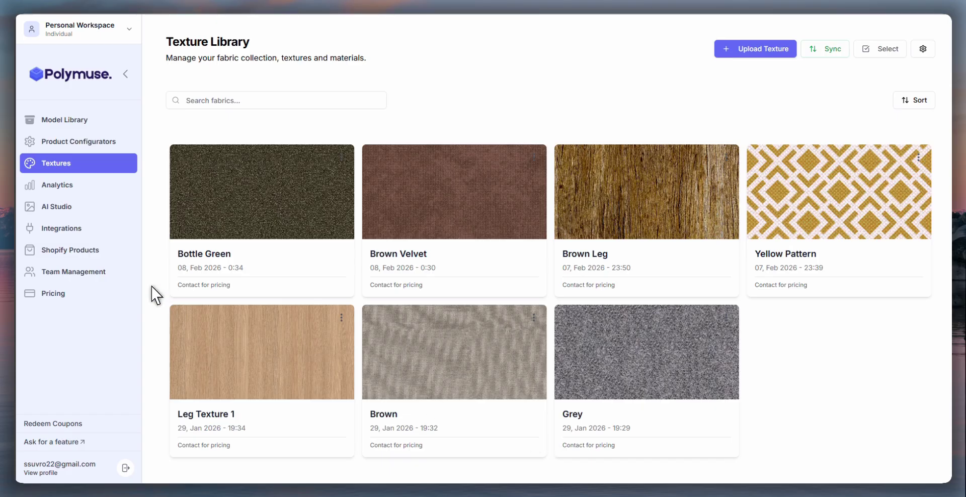
Step: Create a product configurator from the Noom_Flock_Armchair_2015.glb model and name it Noom Configurator
left_click(78, 146)
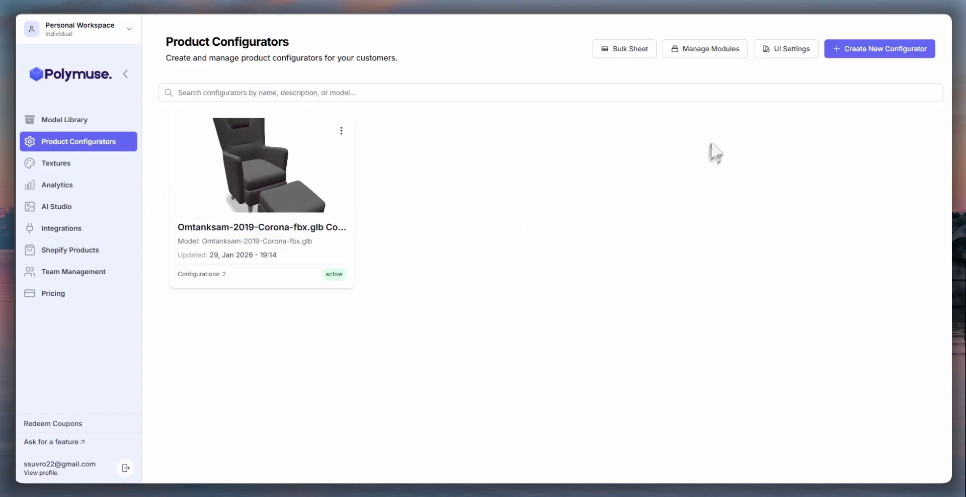
left_click(866, 52)
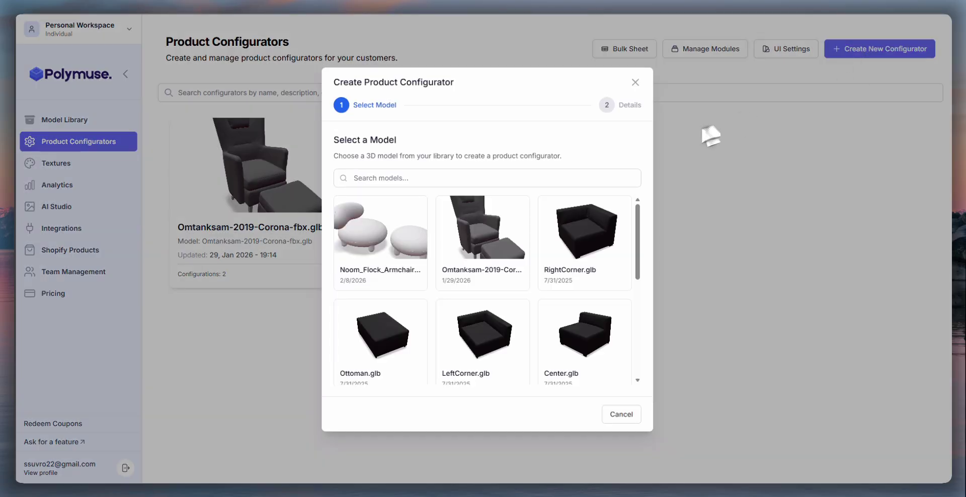
left_click(380, 250)
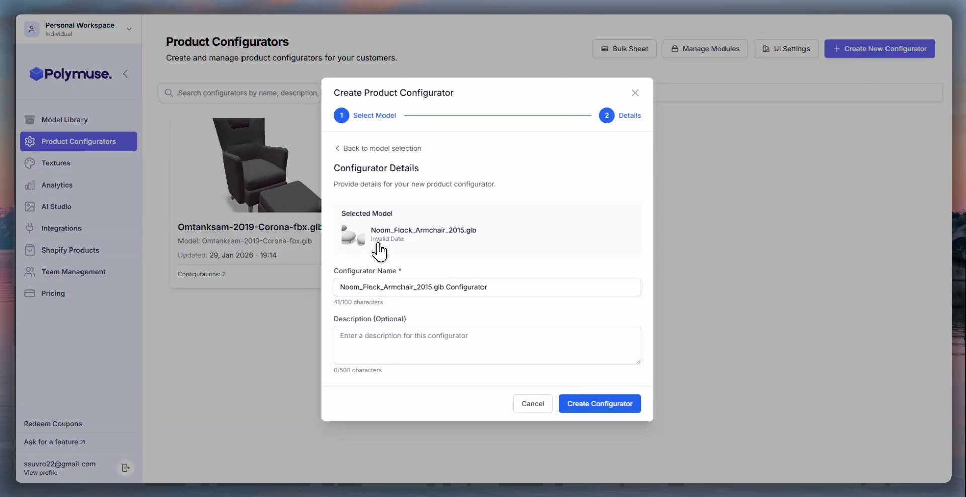
left_click(359, 287)
left_click_drag(389, 290, 451, 290)
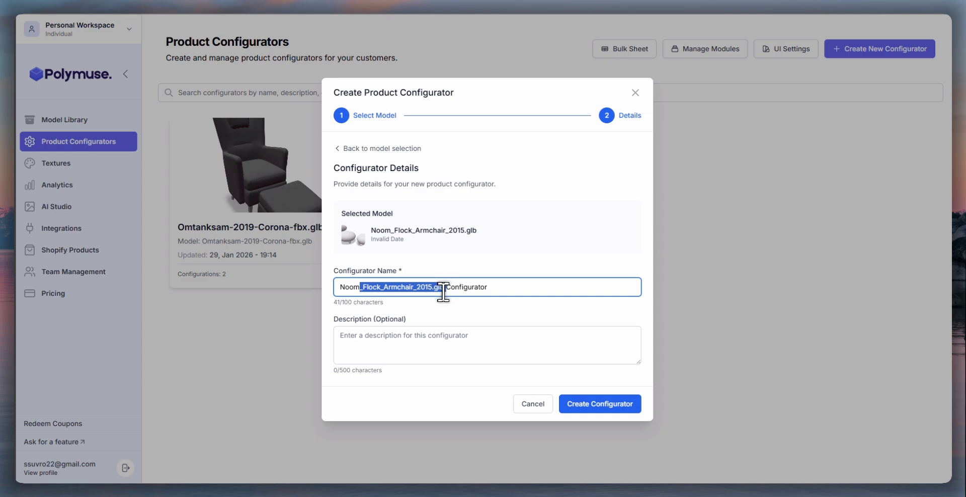
key("BackSpace")
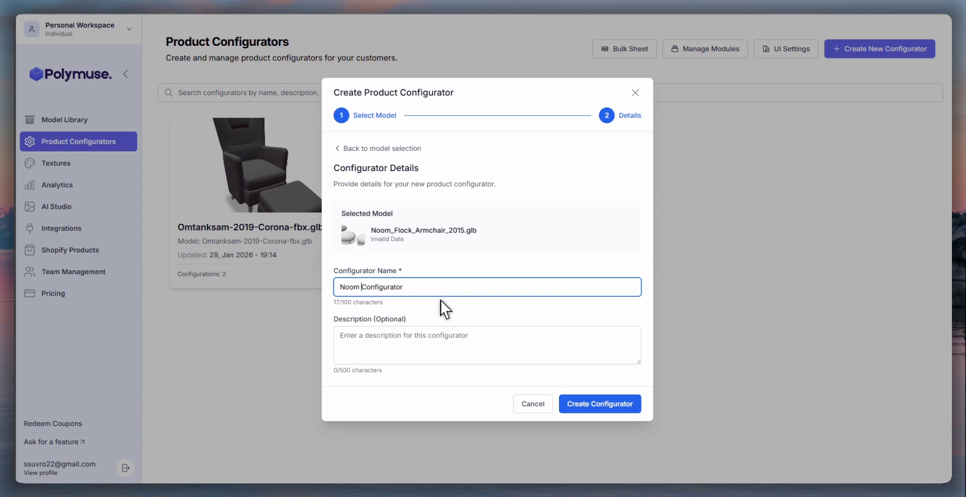
left_click(578, 413)
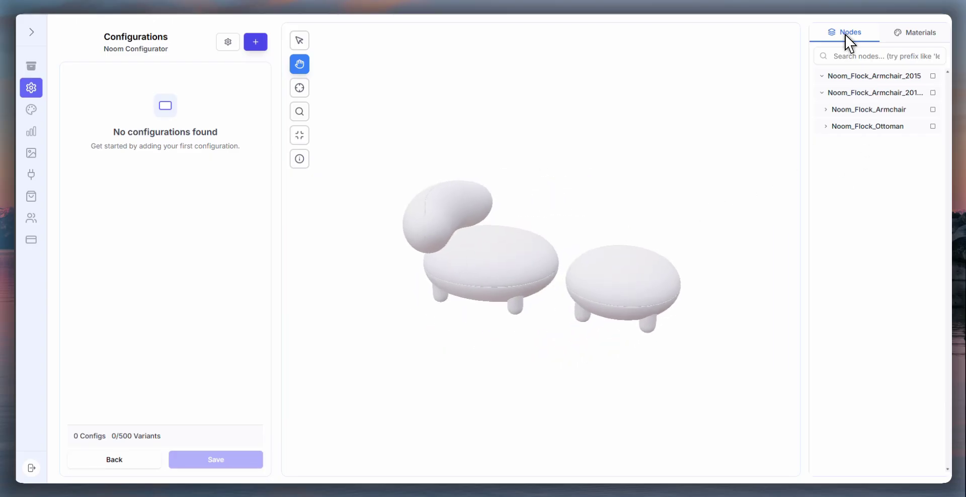
Step: Expand the Noom_Flock_Armchair node and highlight its two child nodes to examine which armchair parts each one covers
left_click(826, 109)
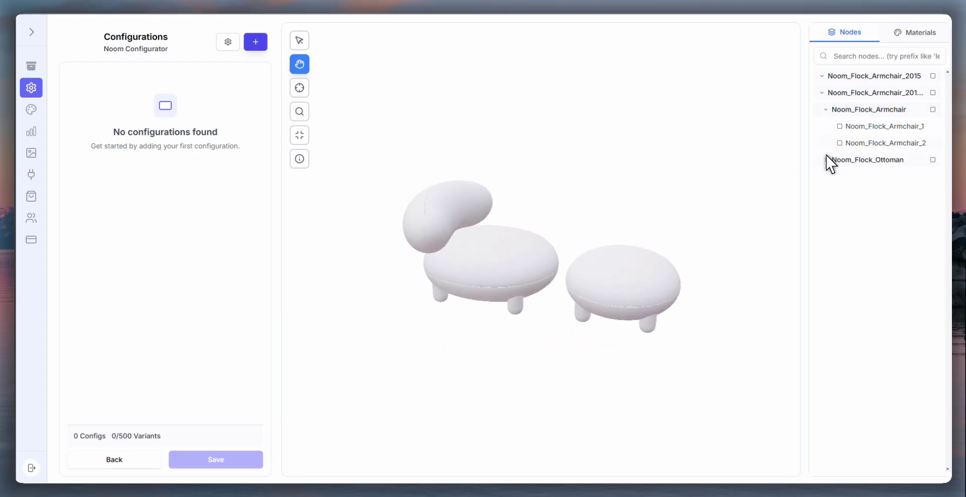
left_click(911, 33)
left_click(850, 33)
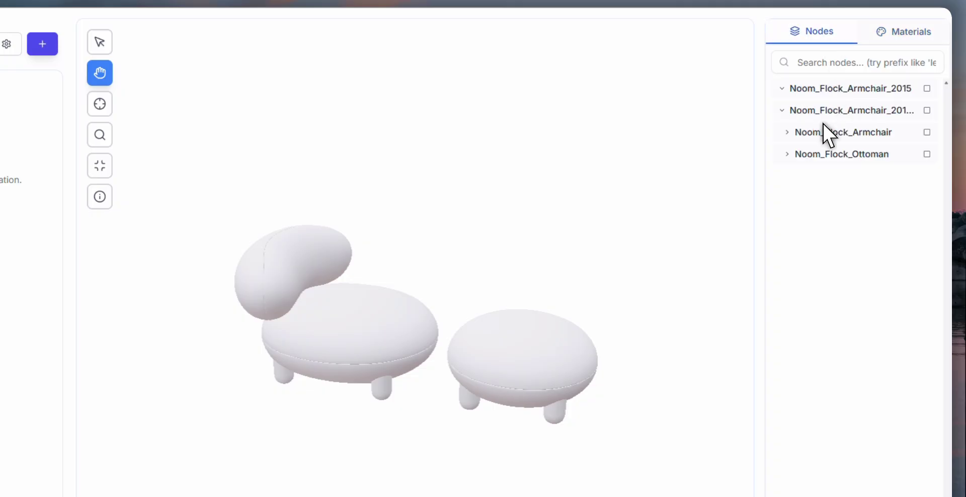
left_click(787, 132)
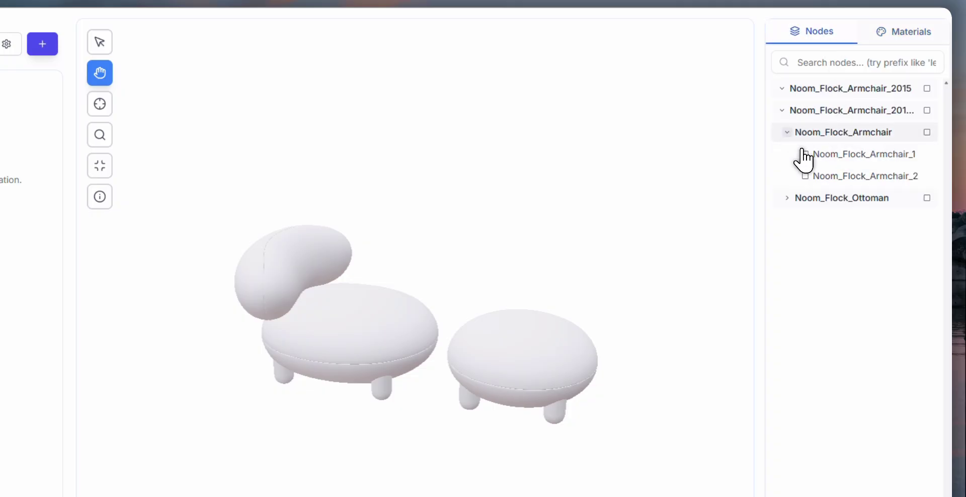
left_click(806, 155)
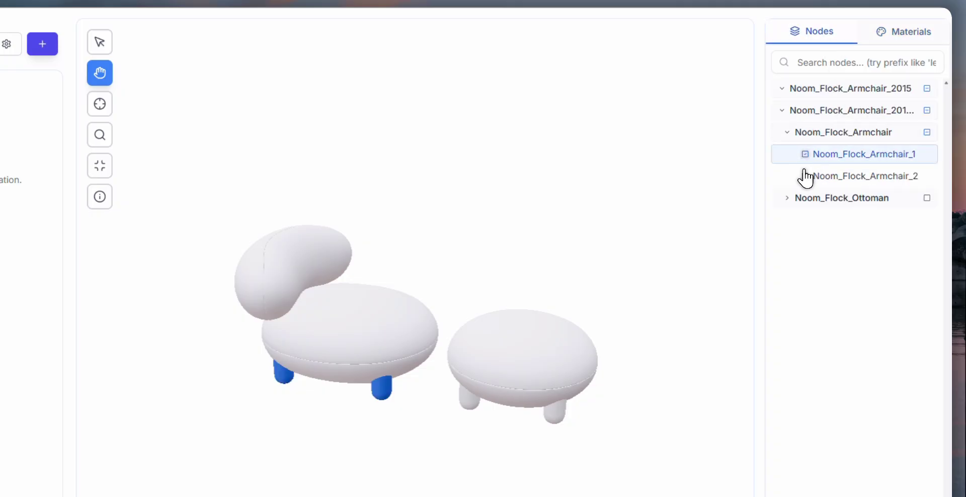
left_click(805, 176)
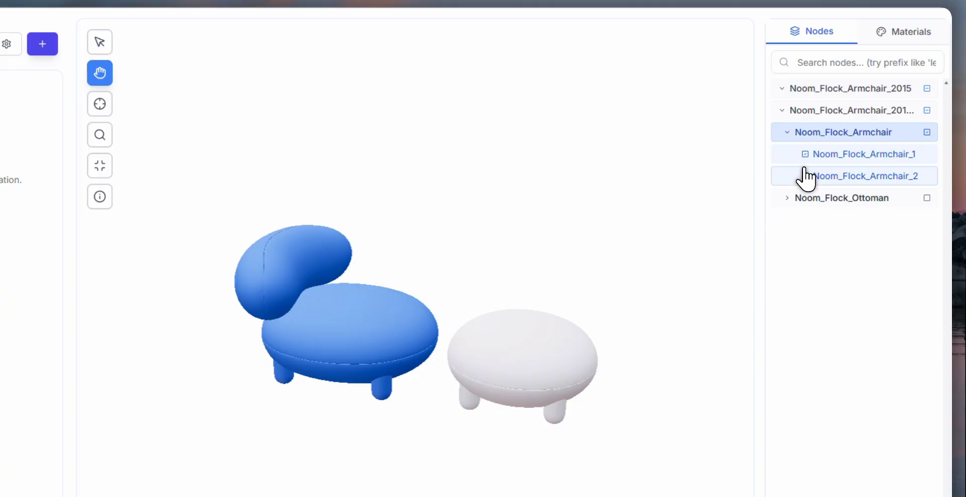
left_click(805, 176)
left_click(805, 154)
left_click(805, 154)
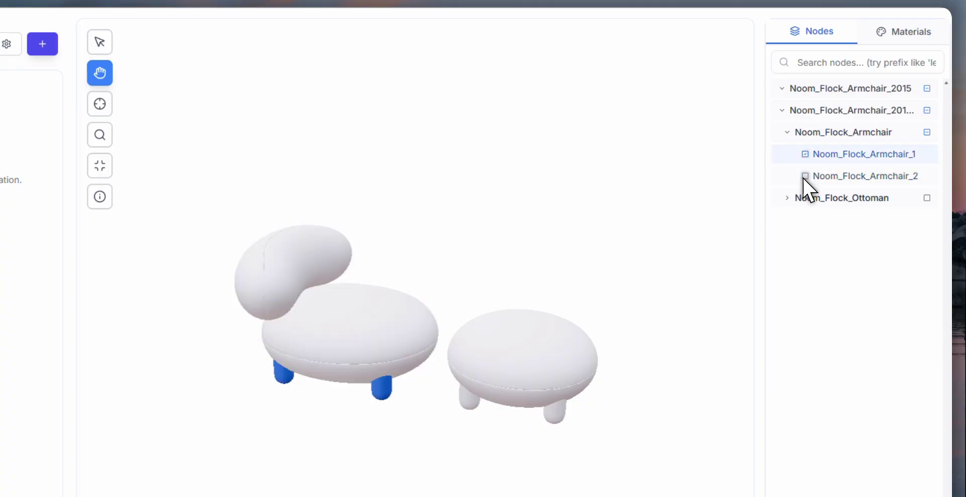
left_click(805, 176)
Step: Expand the Noom_Flock_Ottoman node, highlight its two child nodes to examine the parts they cover, and clear their selection
left_click(787, 198)
left_click(805, 220)
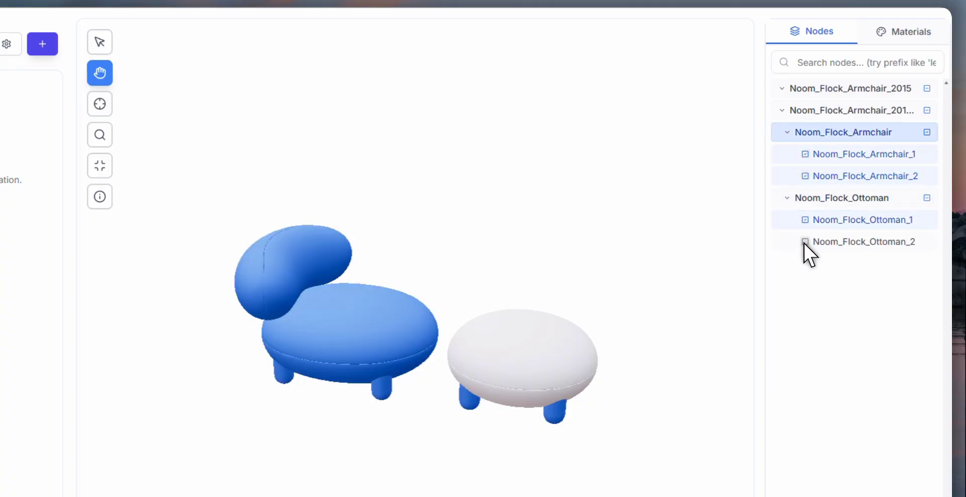
left_click(806, 241)
left_click(805, 220)
left_click(806, 242)
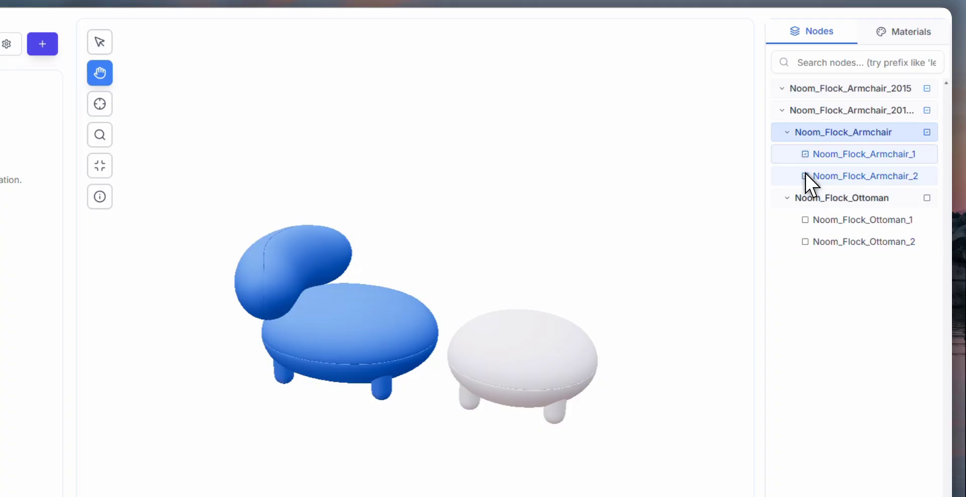
Step: Clear the armchair node selection, then highlight the Legs and Fabrics materials and examine which model parts each one covers
left_click(805, 155)
left_click(805, 176)
left_click(895, 34)
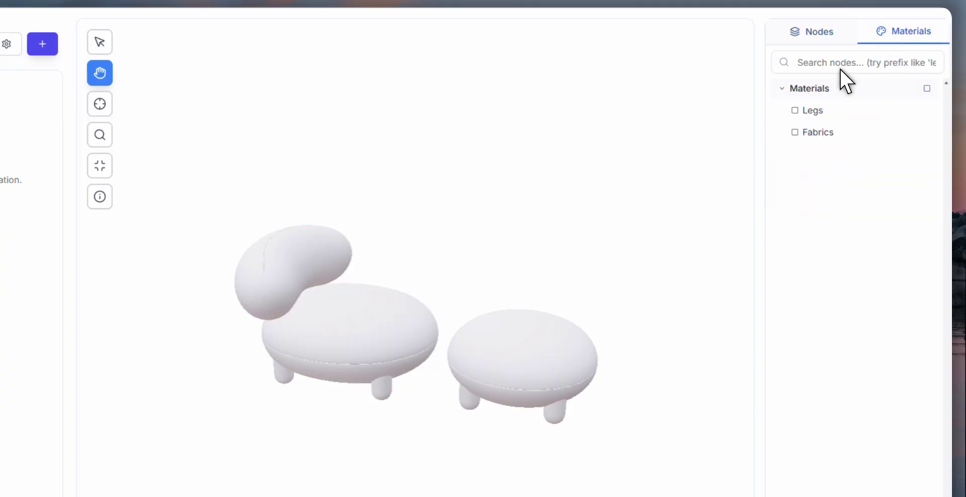
left_click(795, 111)
left_click(795, 132)
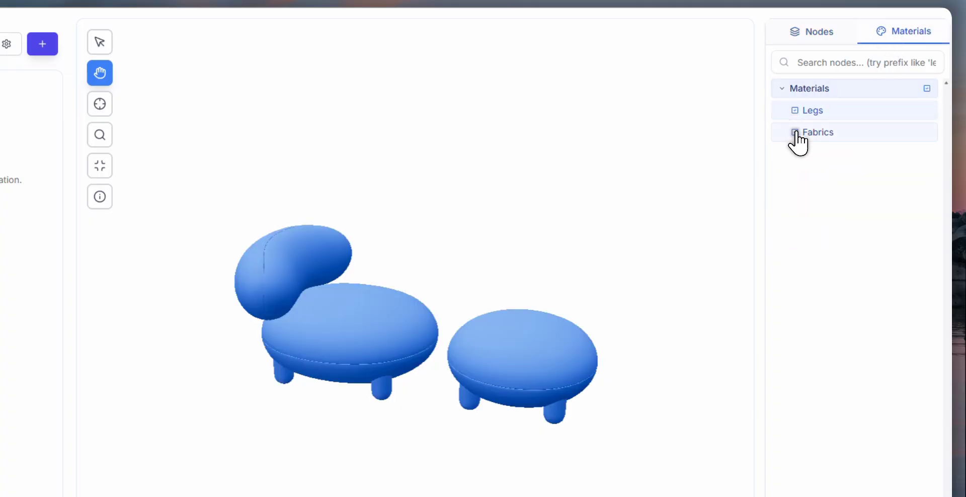
left_click(796, 111)
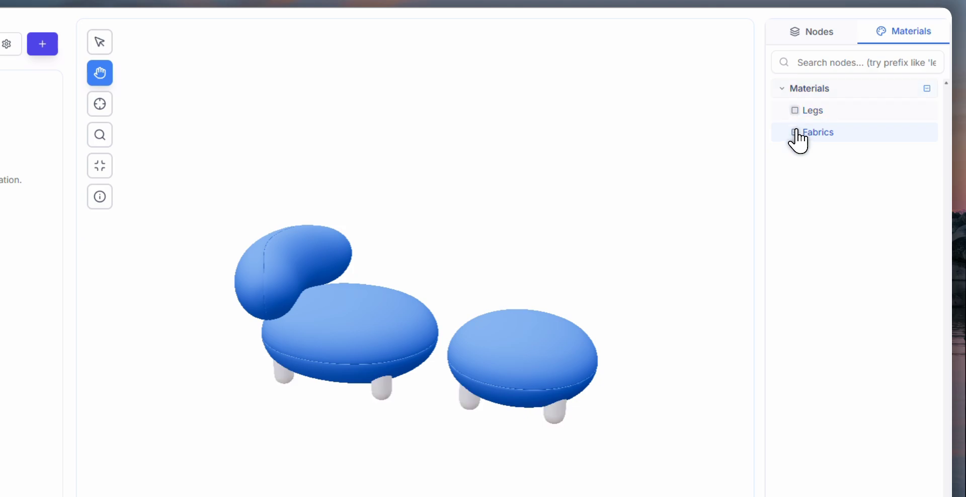
left_click(795, 133)
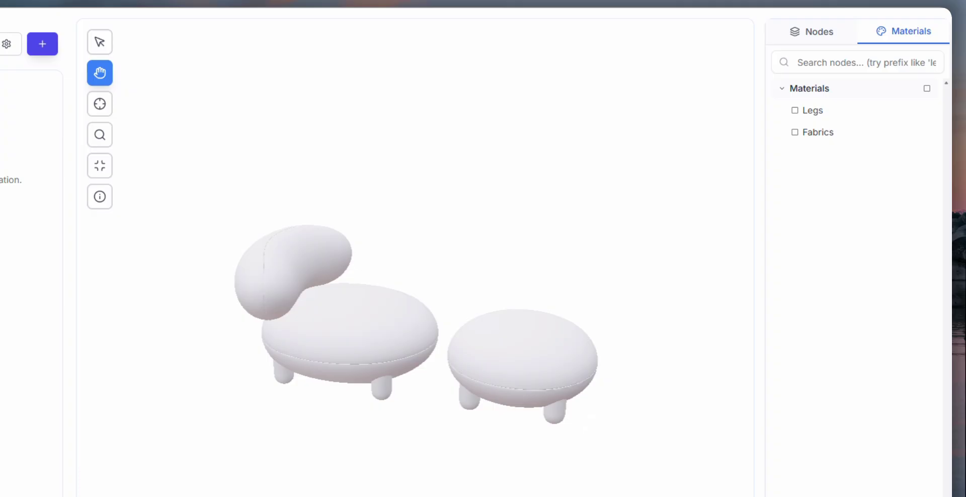
mouse_move(587, 402)
left_mouse_down()
mouse_move(505, 403)
mouse_move(584, 402)
left_mouse_up()
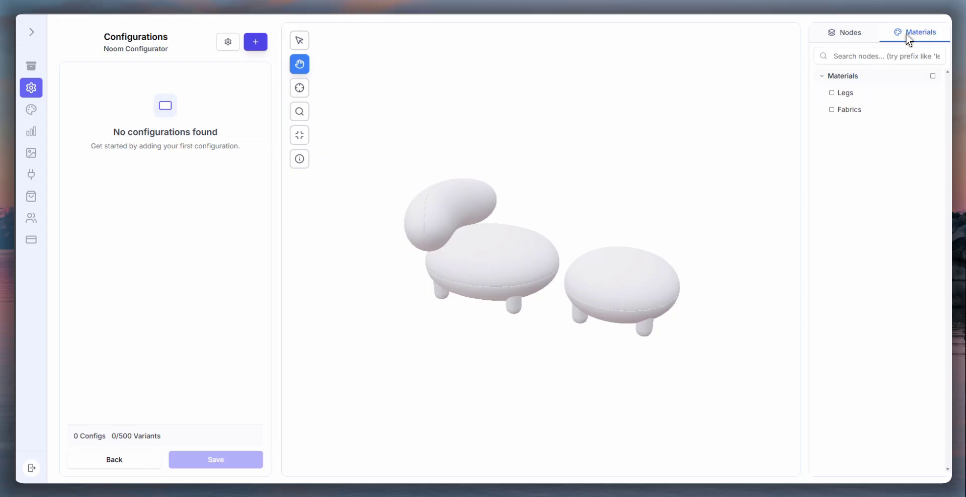
Step: Create a texture configuration with square swatches for the Fabrics material and name it Fabrics
left_click(832, 111)
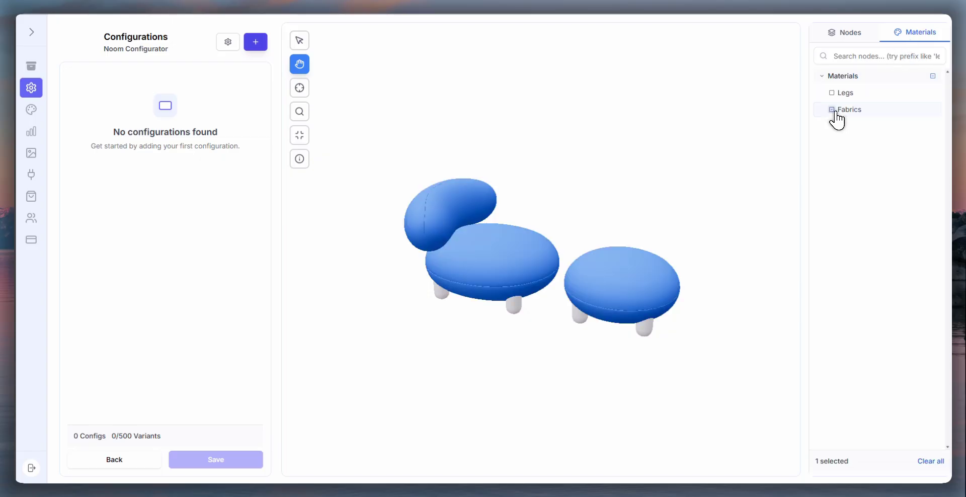
left_click(253, 45)
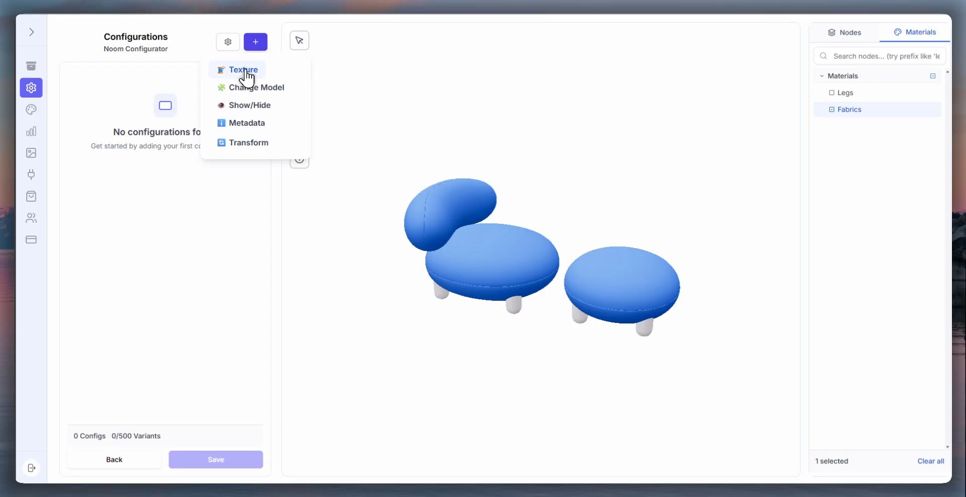
left_click(245, 73)
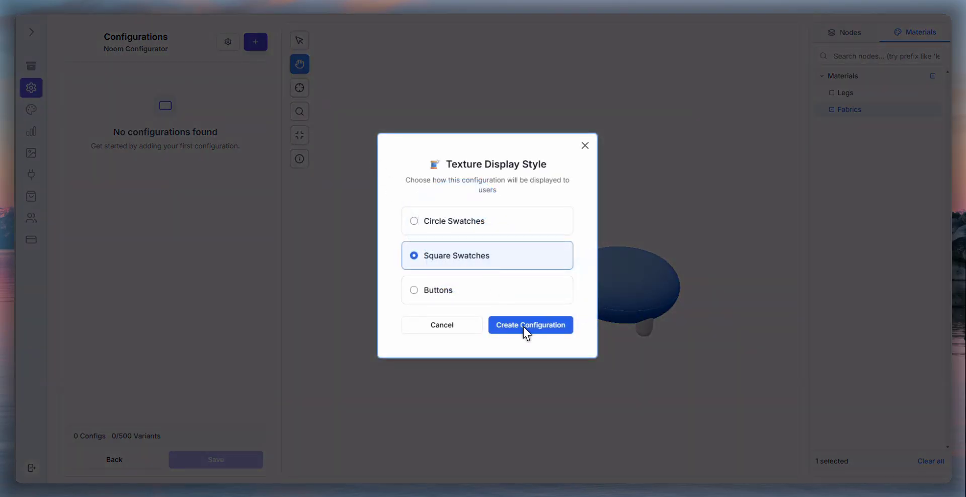
left_click(526, 332)
double_click(145, 81)
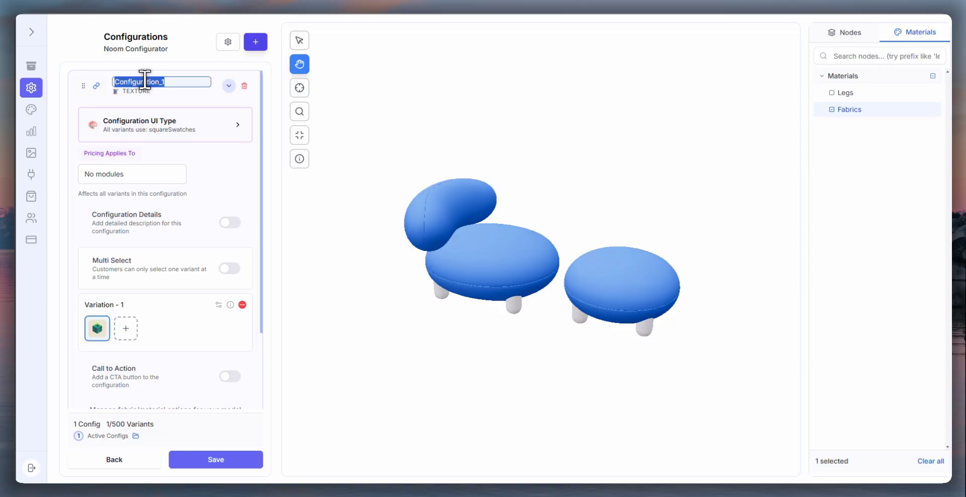
type("Fabrics")
key("Return")
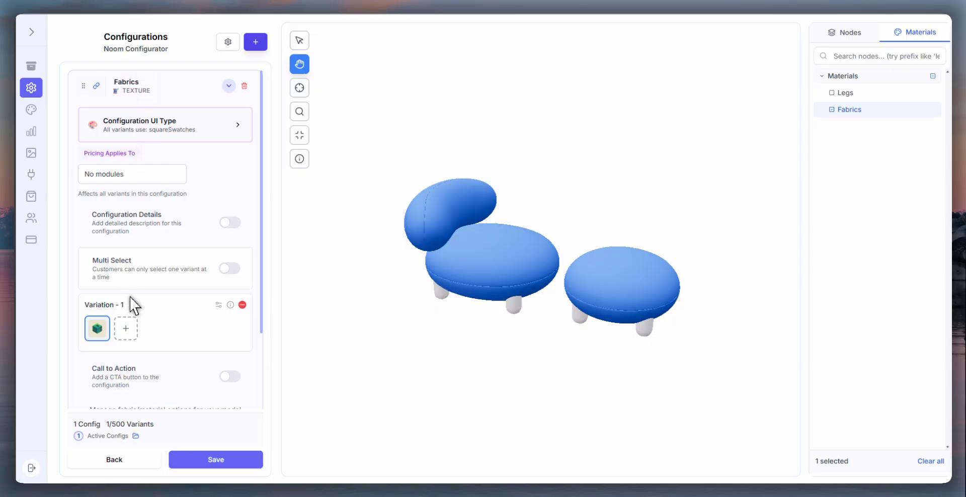
Step: Add the Bottle Green, reddish-brown and Grey fabrics from the collection as variants of the Fabrics configuration
scroll(126, 186, "down", 1)
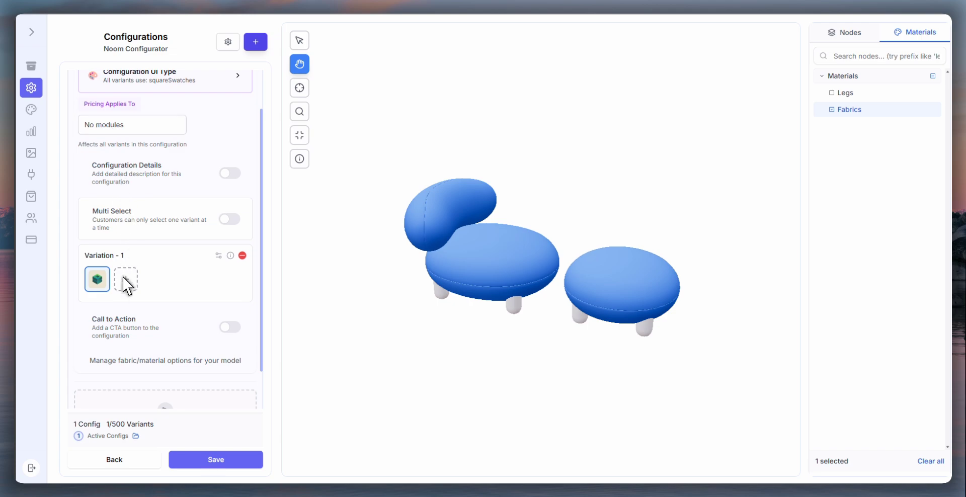
left_click(97, 280)
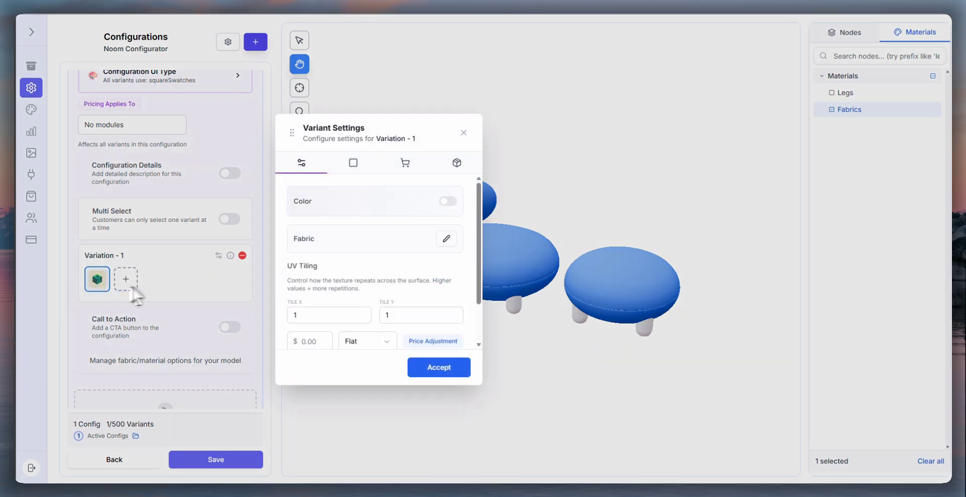
left_click(446, 239)
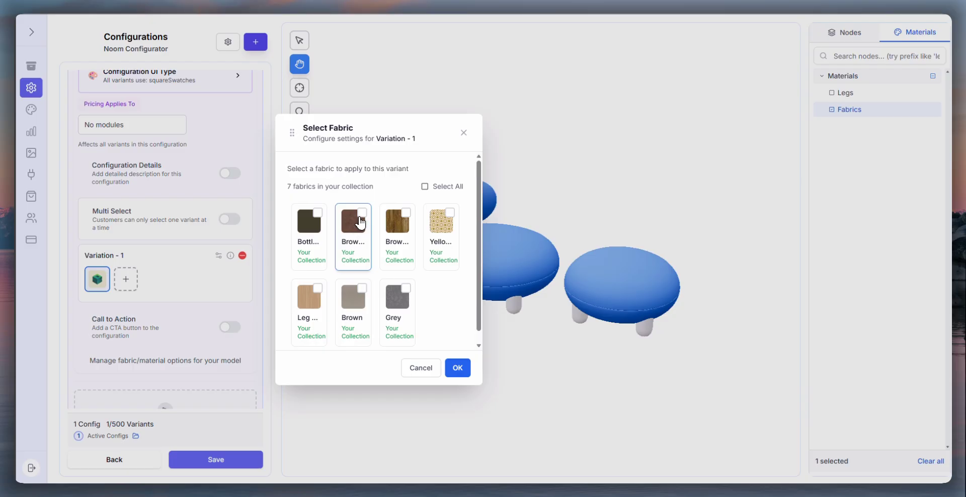
left_click(361, 222)
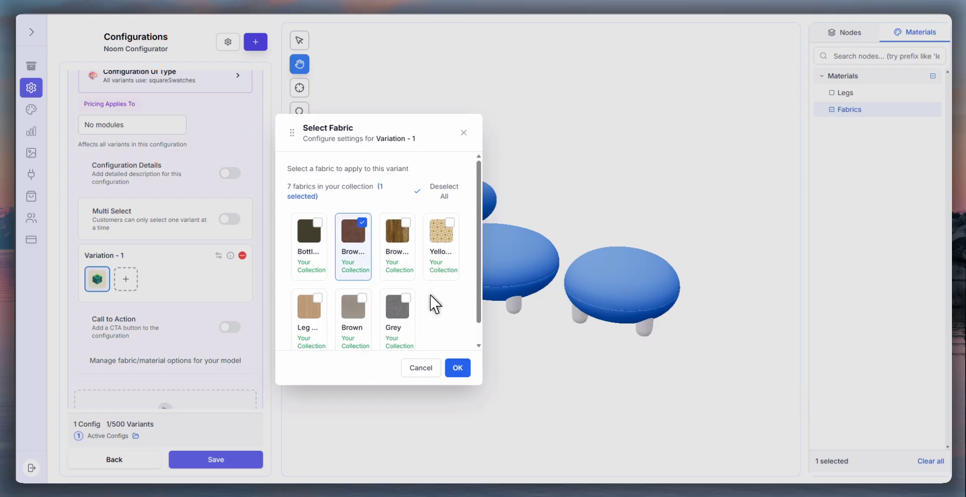
left_click(311, 251)
scroll(413, 327, "down", 1)
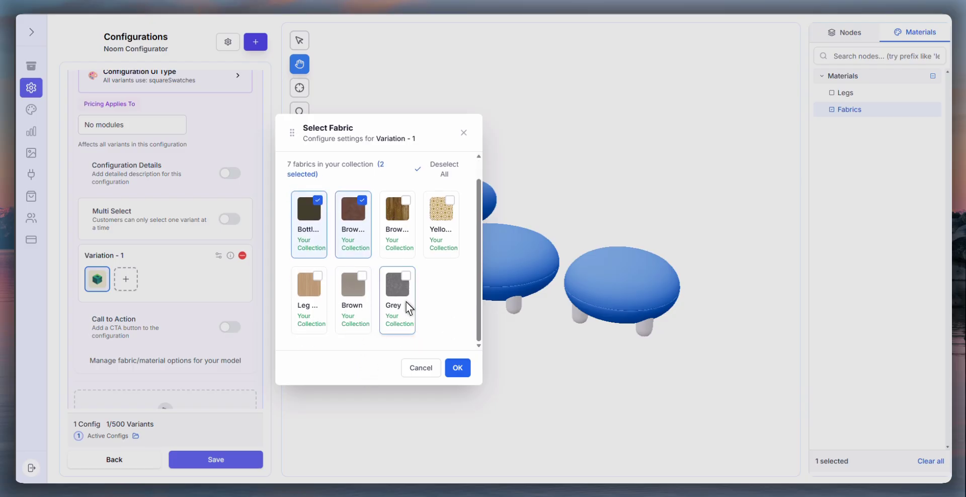
left_click(408, 306)
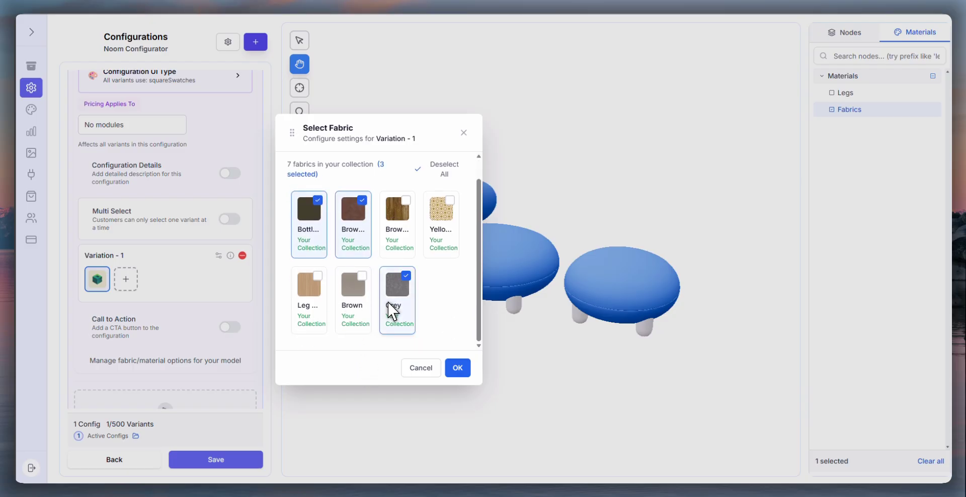
left_click(455, 372)
Step: Delete the placeholder Variation - 1 from the Fabrics configuration
left_click(96, 287)
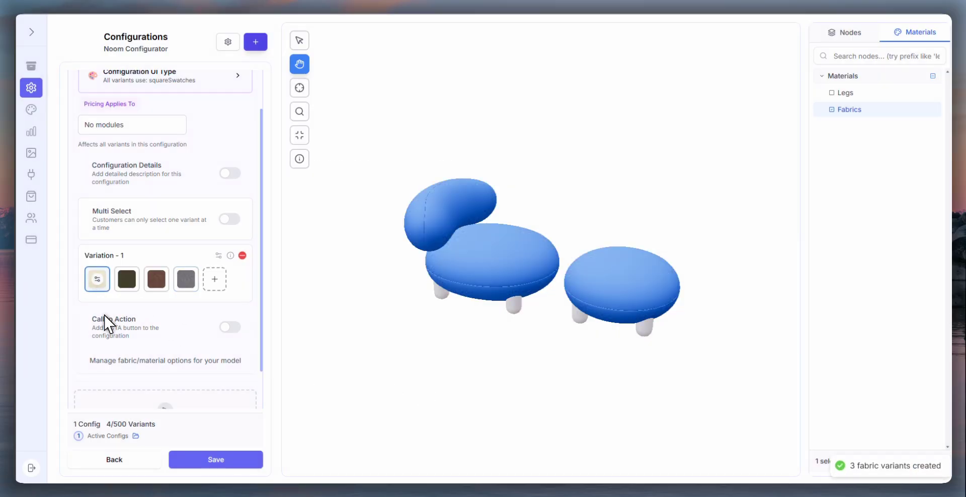
left_click(243, 255)
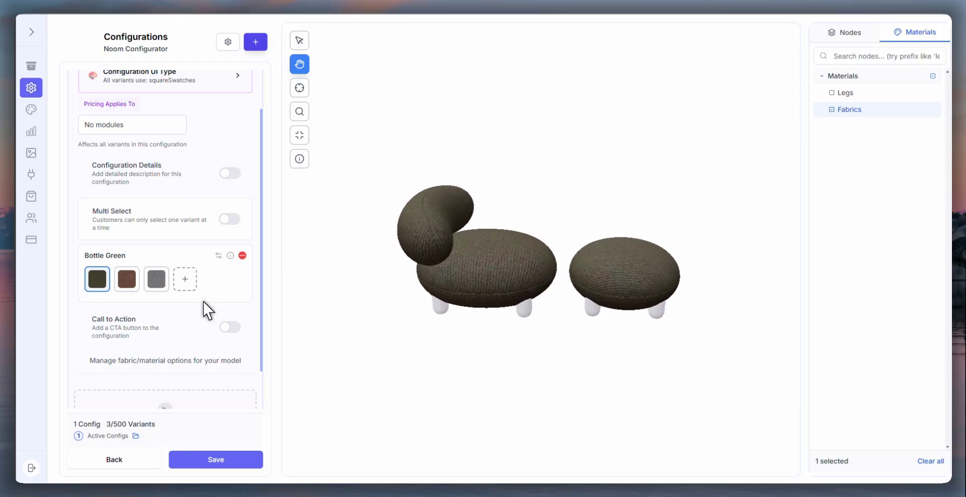
scroll(206, 310, "down", 2)
scroll(204, 313, "up", 3)
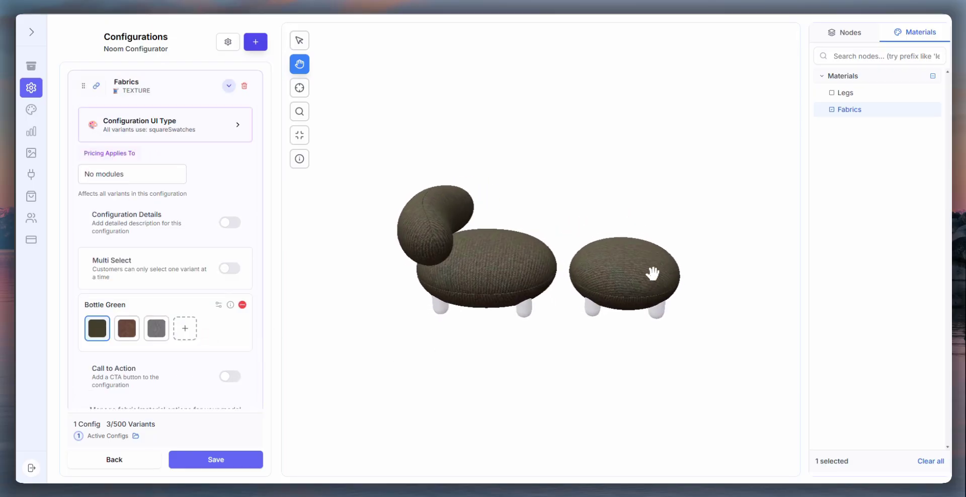
Step: Switch the material selection from Fabrics to Legs, and create a square-swatch texture configuration for it named Legs
left_click(833, 111)
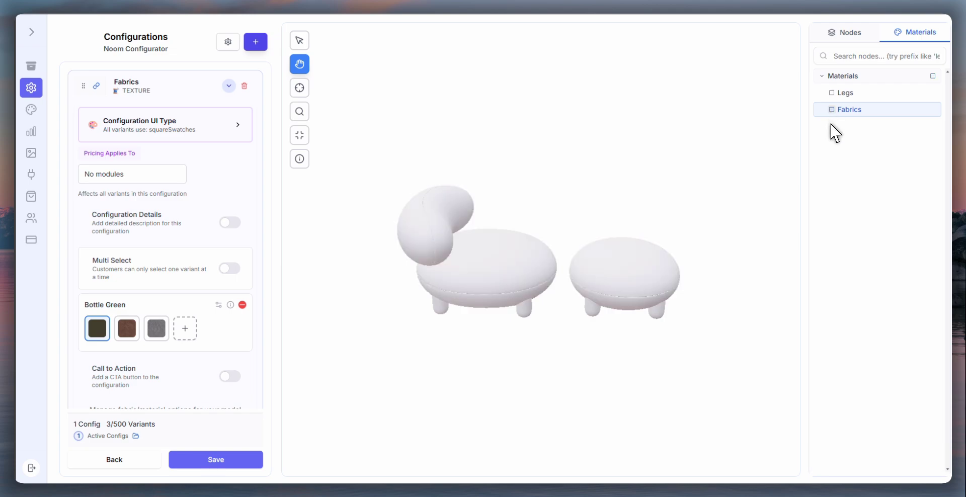
left_click(831, 112)
left_click(393, 70)
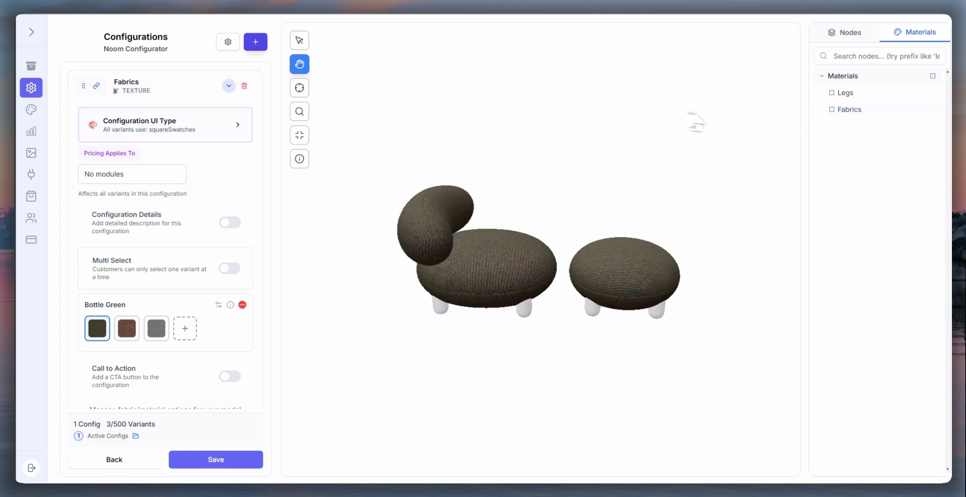
left_click(831, 93)
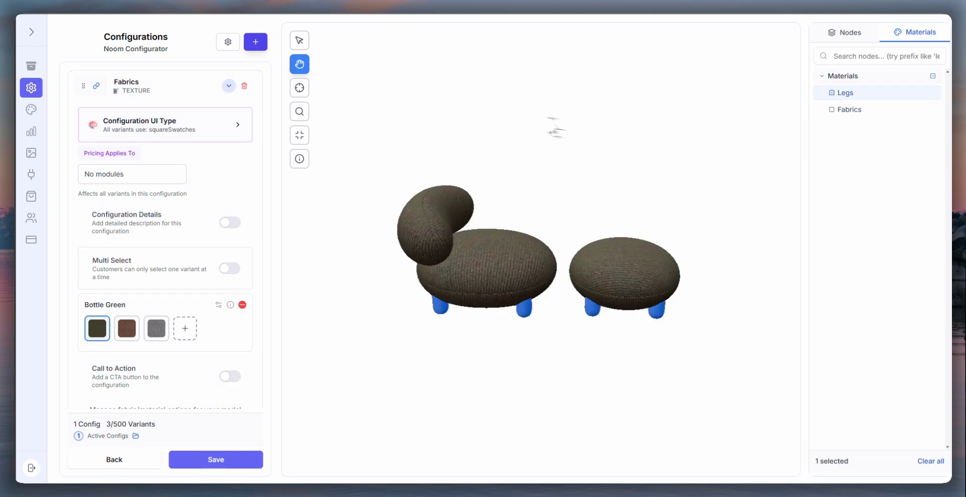
left_click(254, 47)
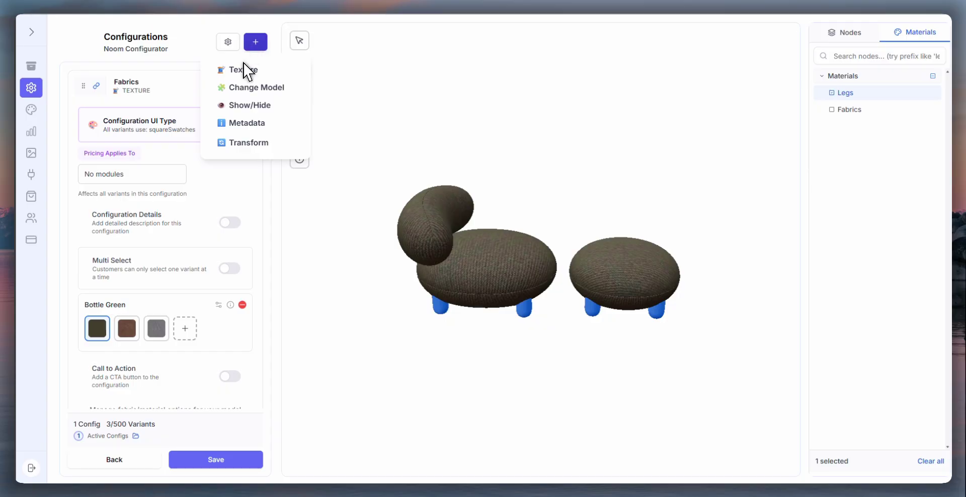
left_click(244, 71)
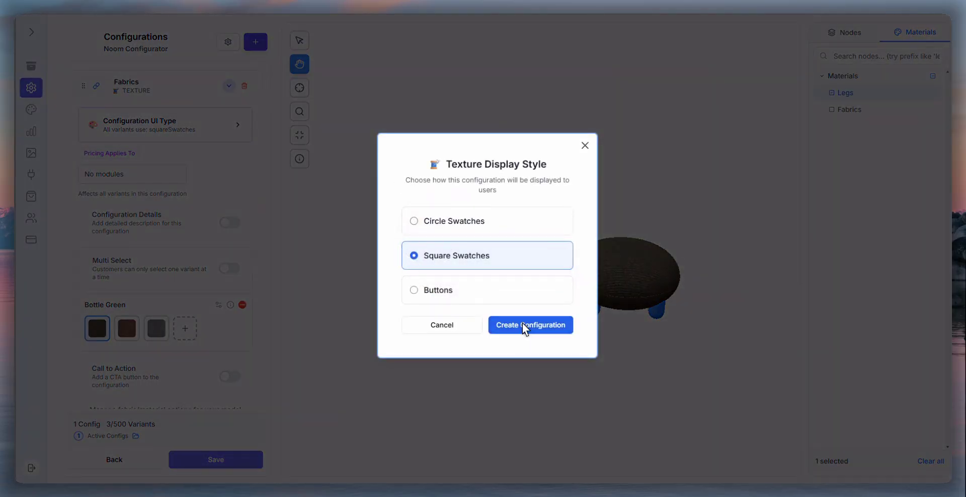
left_click(522, 328)
scroll(238, 341, "down", 5)
double_click(166, 280)
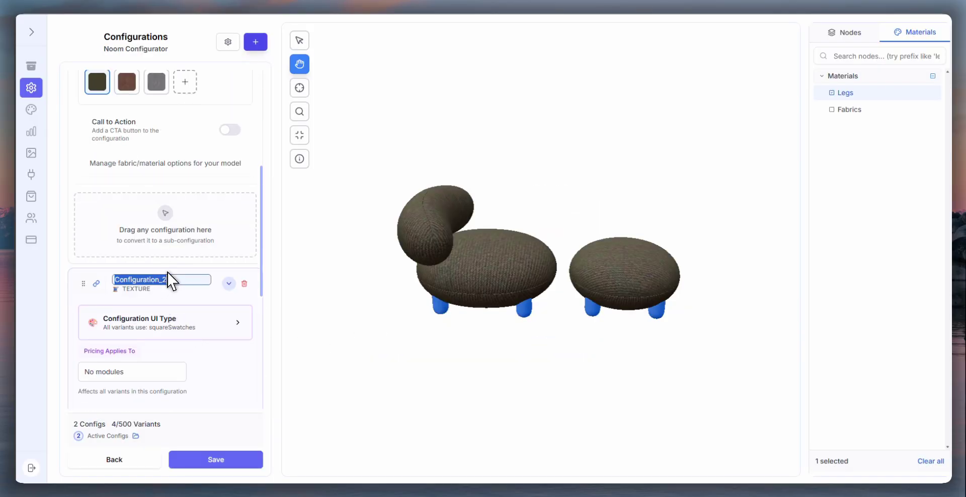
type("Legs")
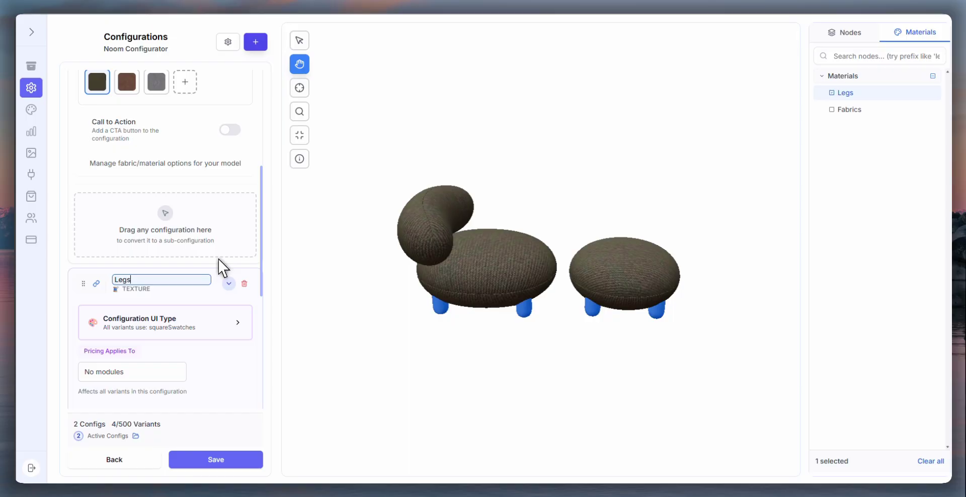
key("Return")
Step: Add the Brown Leg and Leg Texture 1 wood textures from the collection as variants of the Legs configuration
scroll(147, 329, "down", 3)
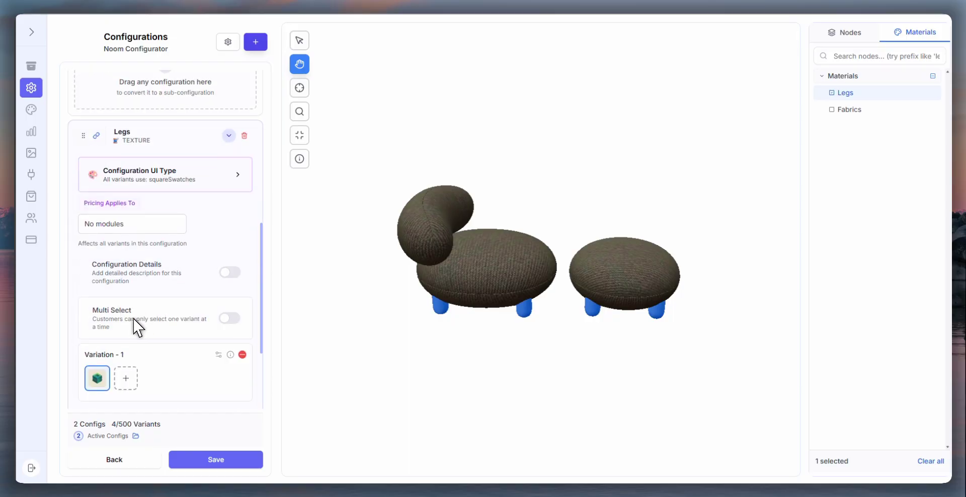
scroll(136, 360, "down", 2)
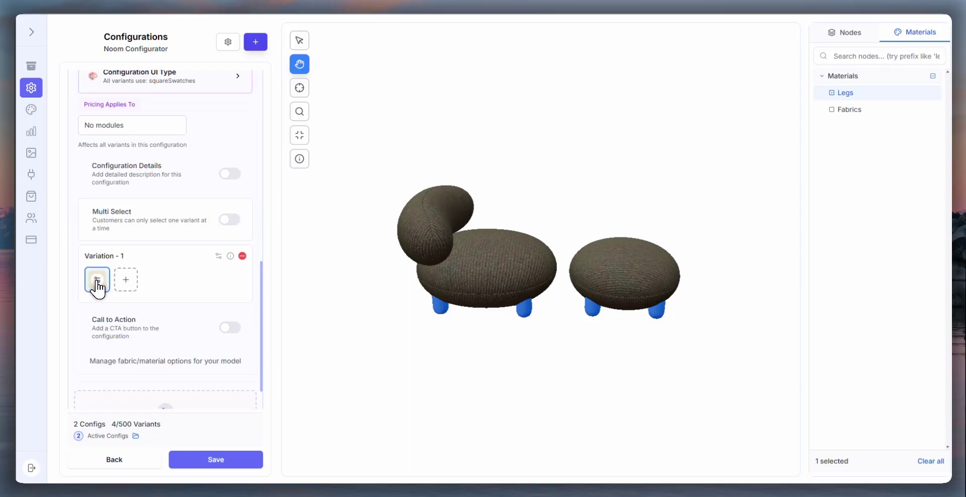
left_click(97, 284)
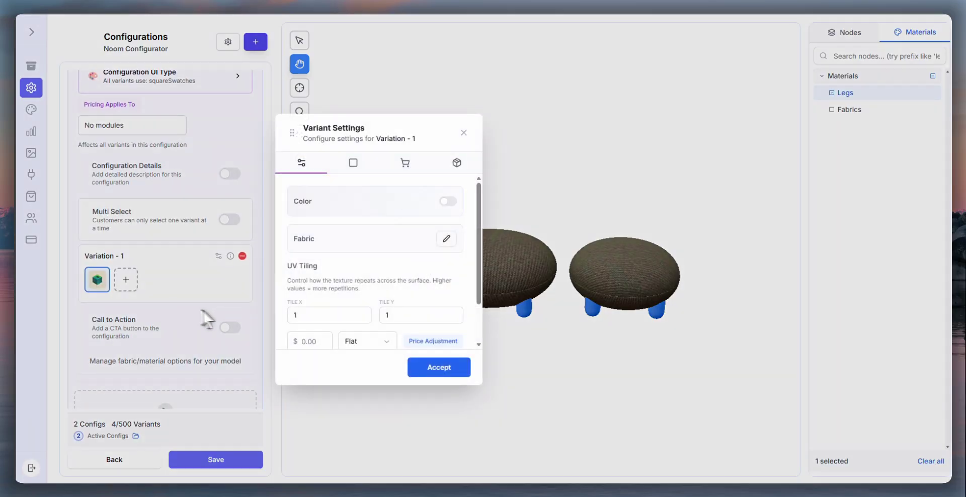
left_click(446, 241)
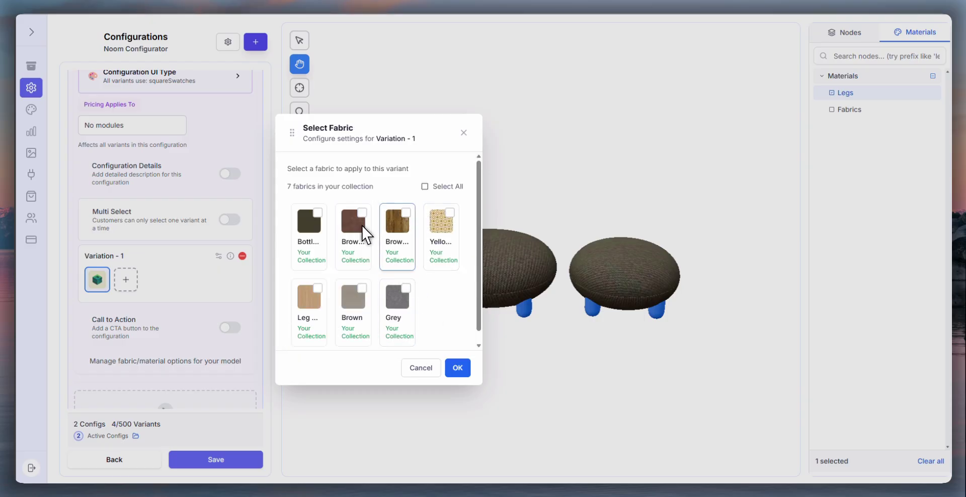
left_click(397, 224)
left_click(304, 316)
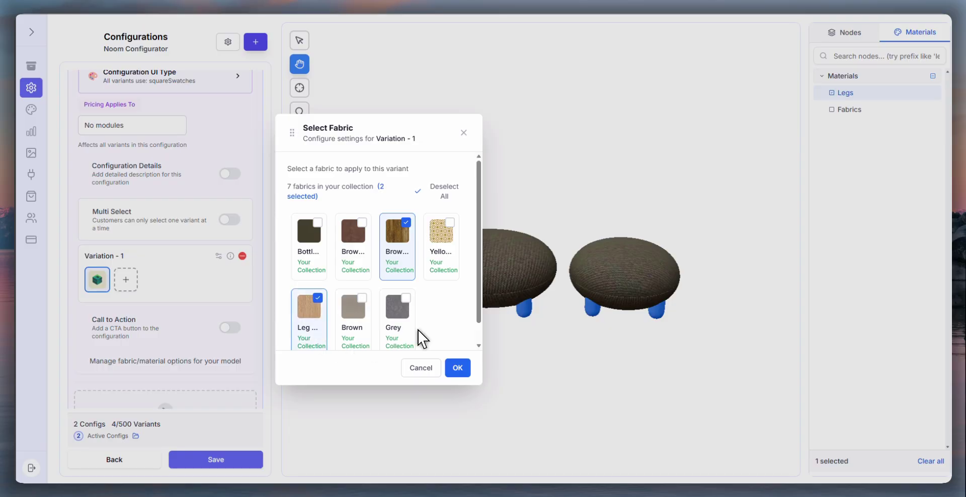
left_click(455, 369)
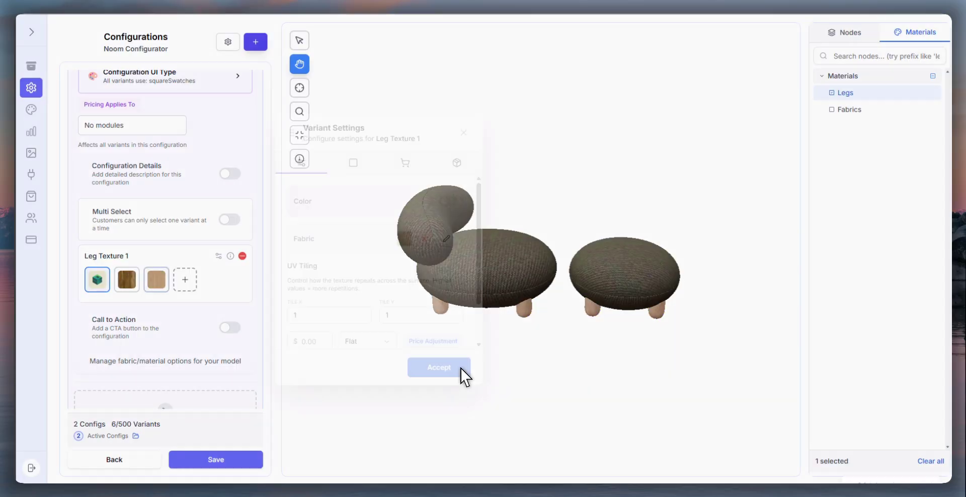
Step: Delete the placeholder Variation - 1 from the Legs configuration and inspect the textured model up close
left_click(101, 291)
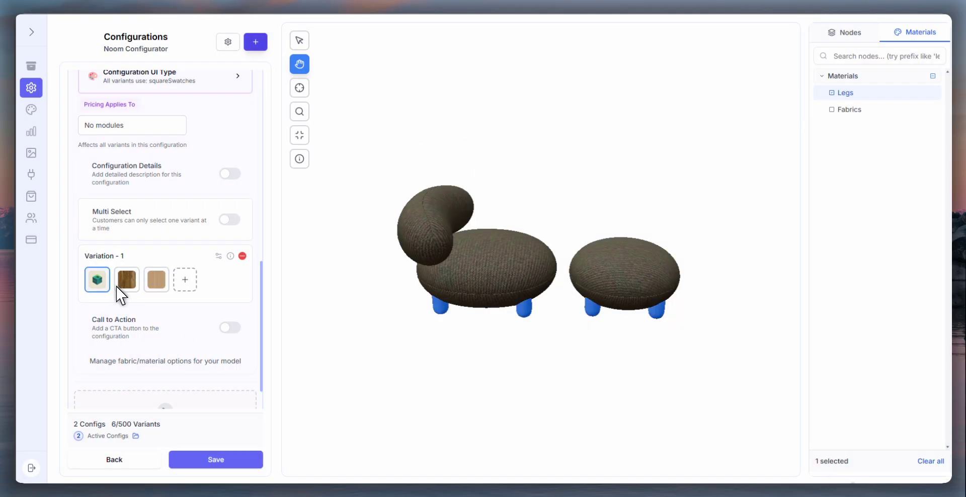
left_click(242, 256)
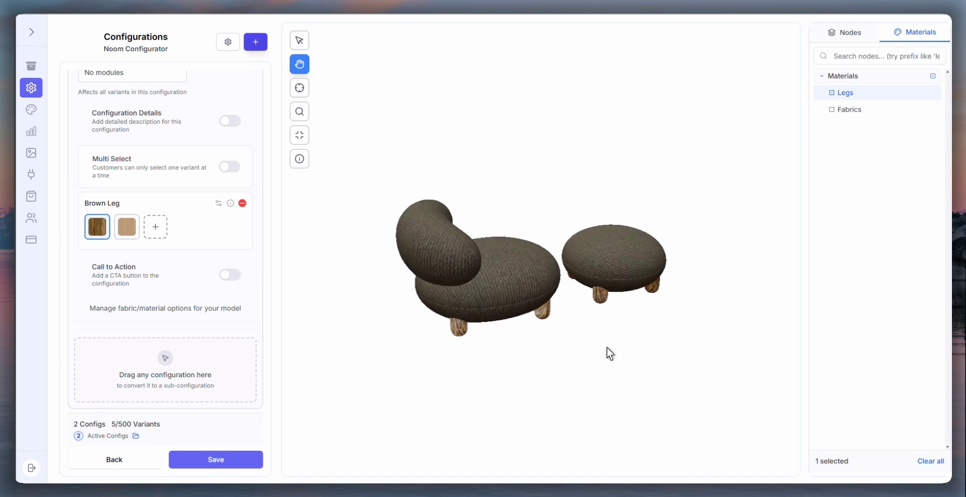
scroll(468, 315, "up", 3)
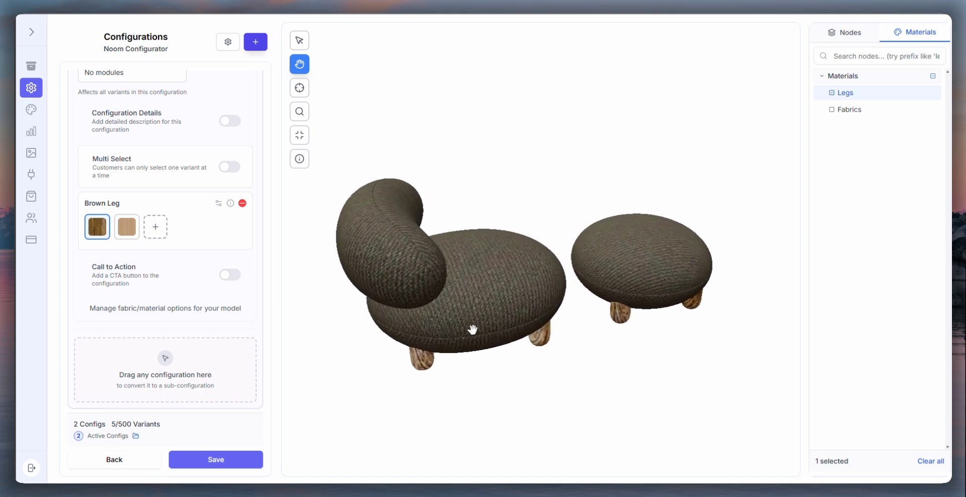
Step: Set the UV tiling of the Bottle Green fabric variant to 5 in both X and Y and inspect the model
left_click_drag(473, 330, 514, 324)
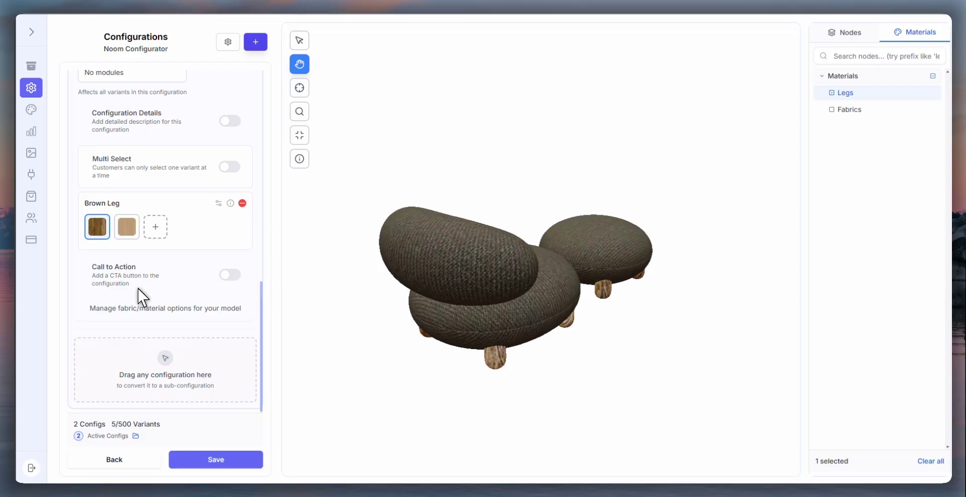
scroll(145, 296, "up", 10)
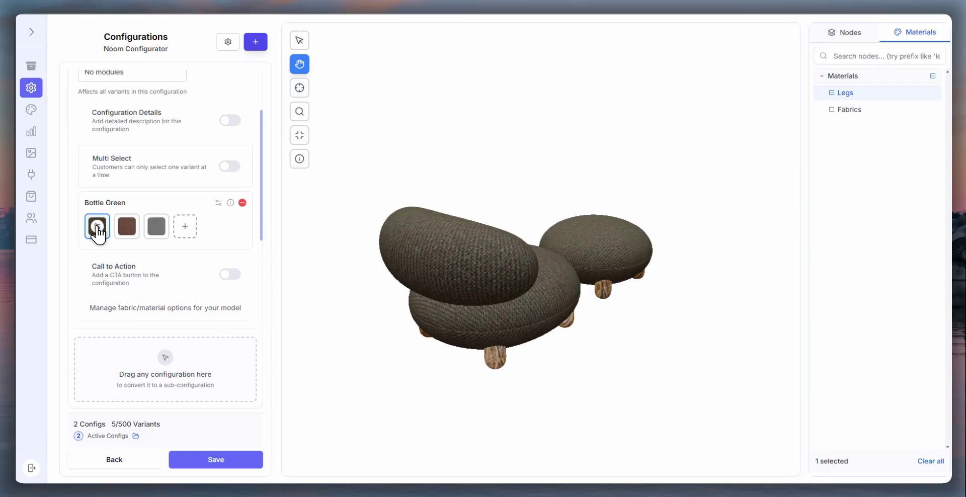
left_click(97, 229)
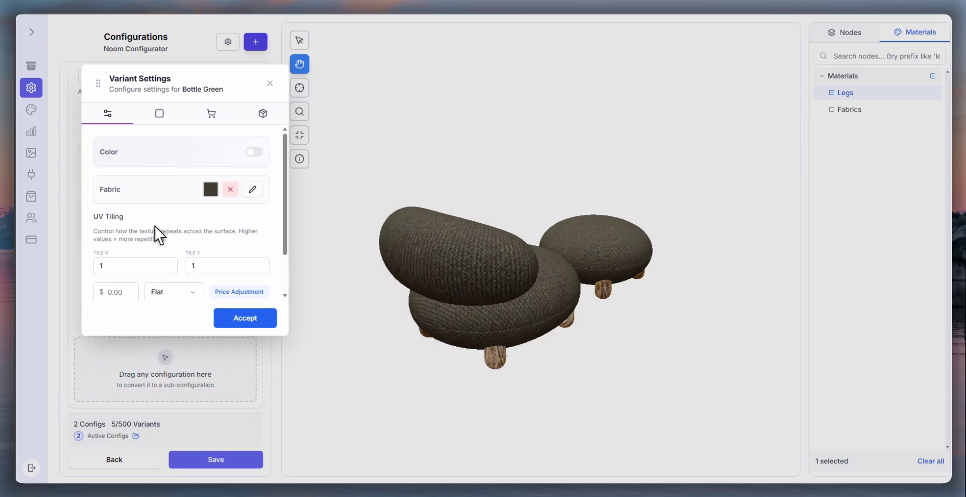
double_click(112, 266)
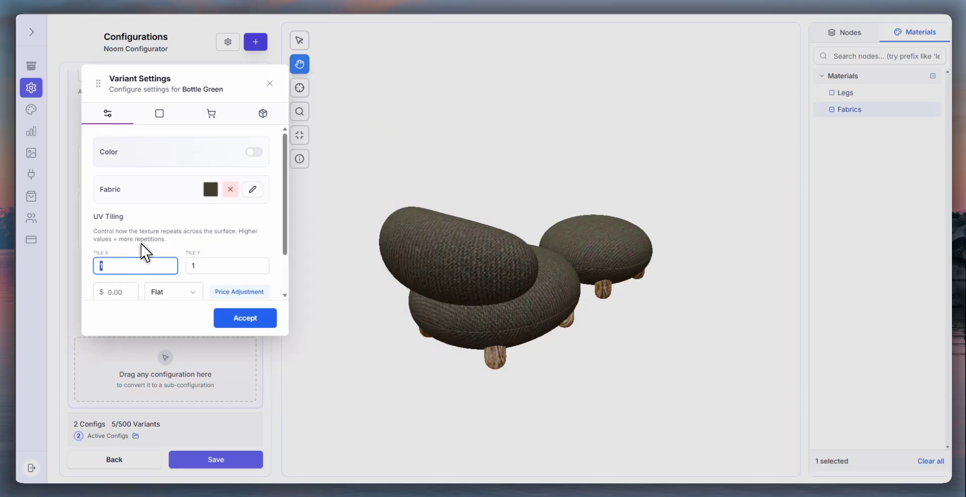
double_click(203, 265)
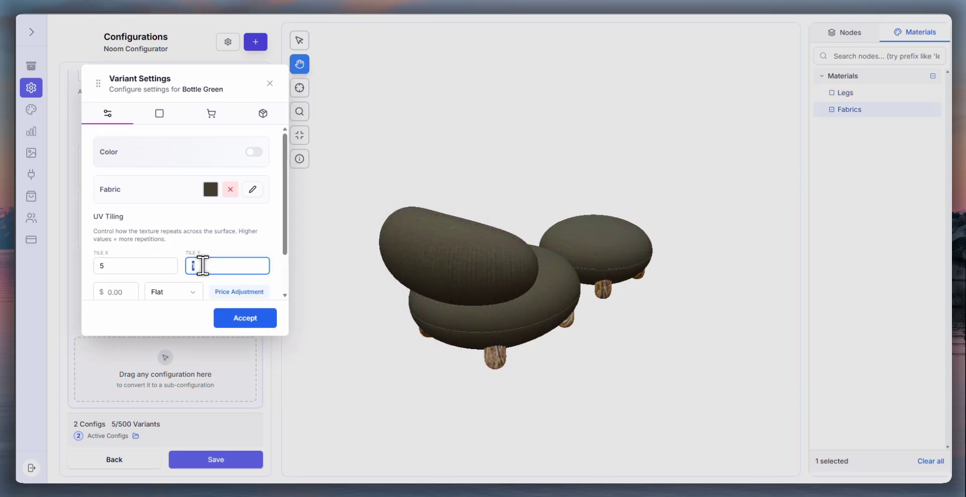
type("5")
left_click(265, 320)
scroll(501, 318, "up", 5)
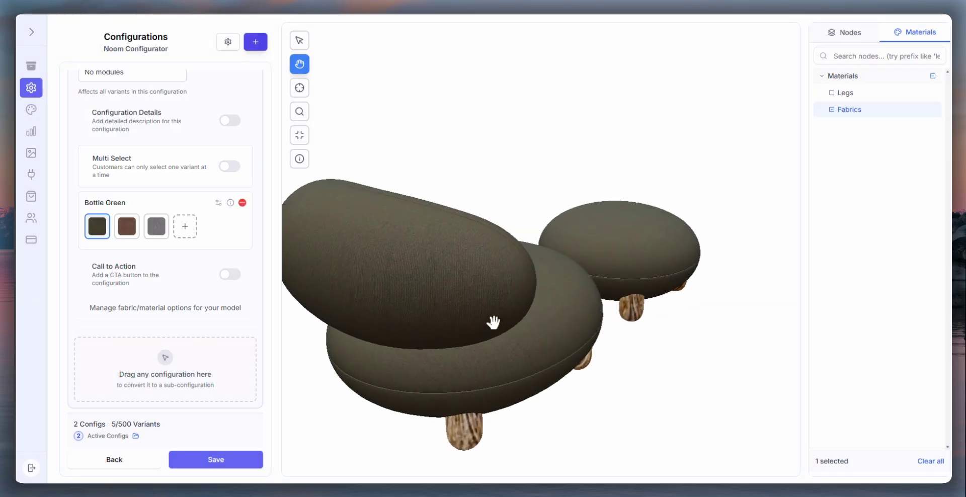
scroll(493, 322, "up", 5)
scroll(675, 340, "down", 5)
left_click_drag(623, 352, 626, 346)
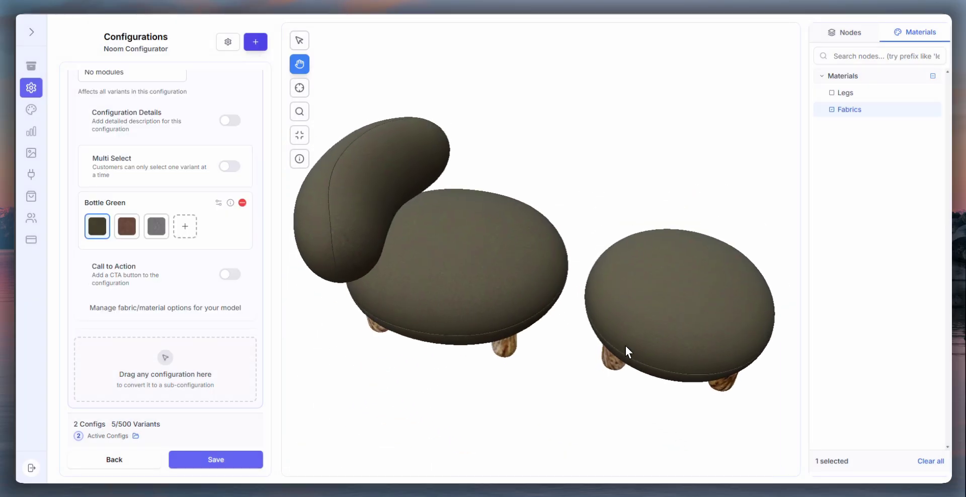
Step: Set the UV tiling of the Brown Velvet fabric variant to 5 in both X and Y
left_click(125, 229)
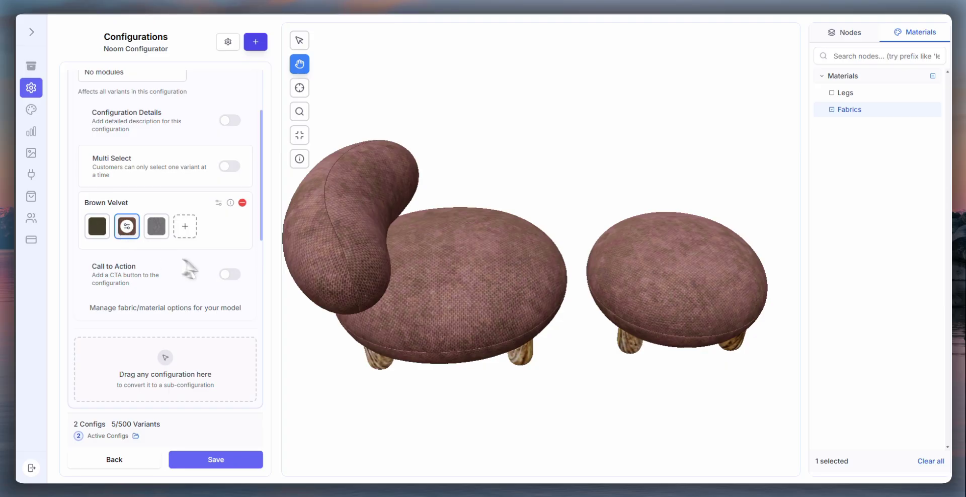
left_click(219, 203)
left_click_drag(356, 144, 132, 114)
double_click(99, 280)
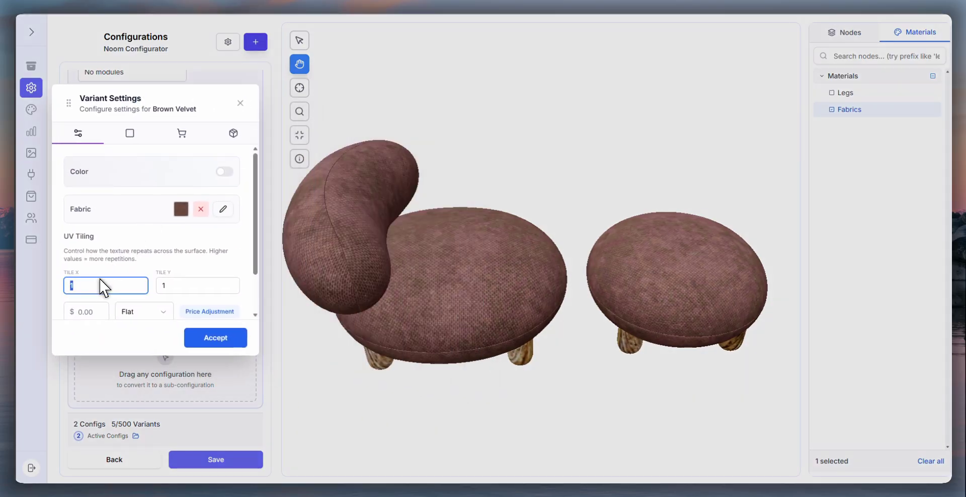
double_click(205, 284)
type("5")
key("Return")
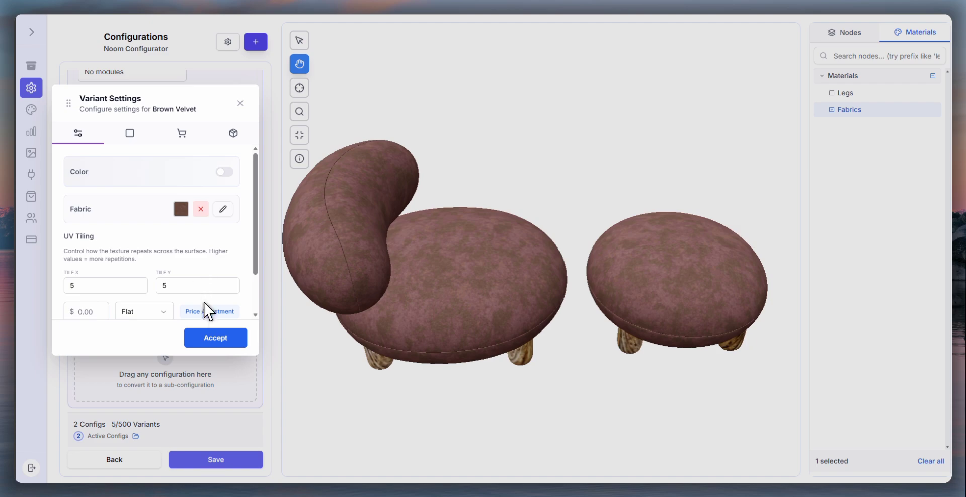
left_click(226, 338)
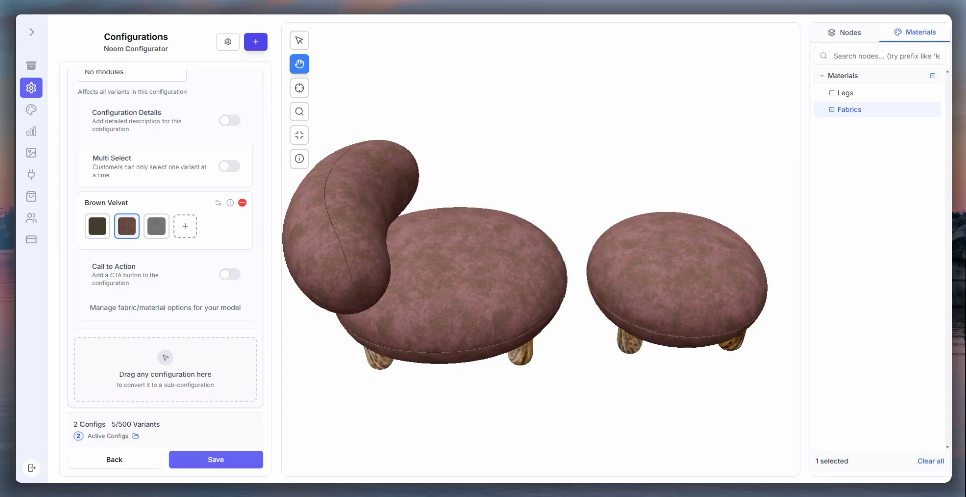
Step: Increase the UV tiling of the Grey fabric variant in both X and Y
double_click(156, 227)
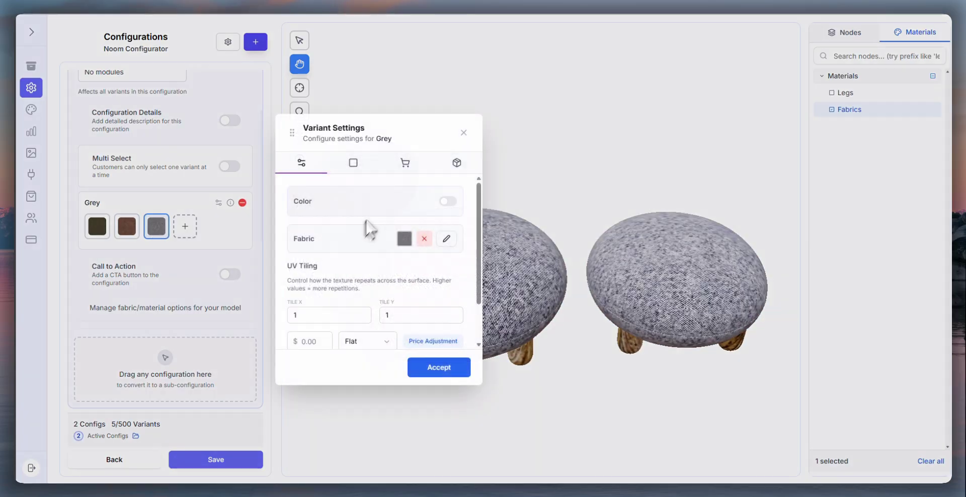
left_click(73, 285)
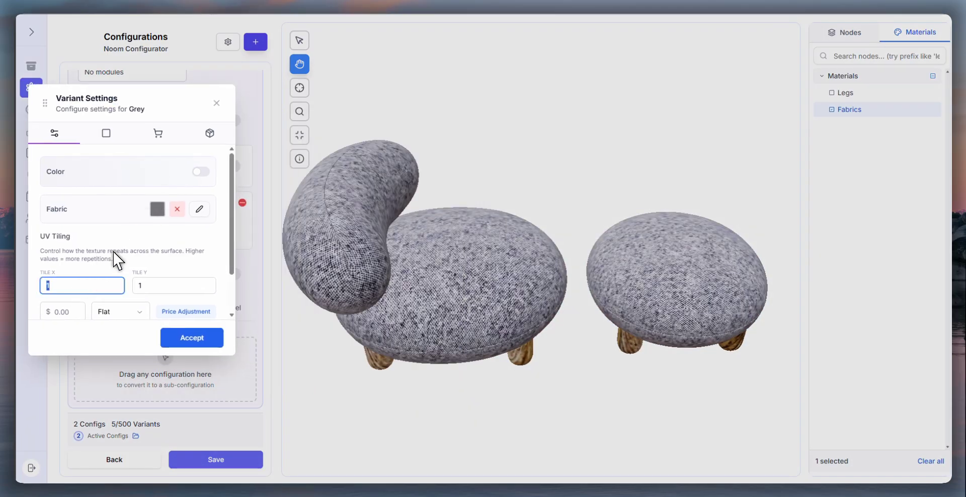
left_click(157, 284)
left_click(135, 347)
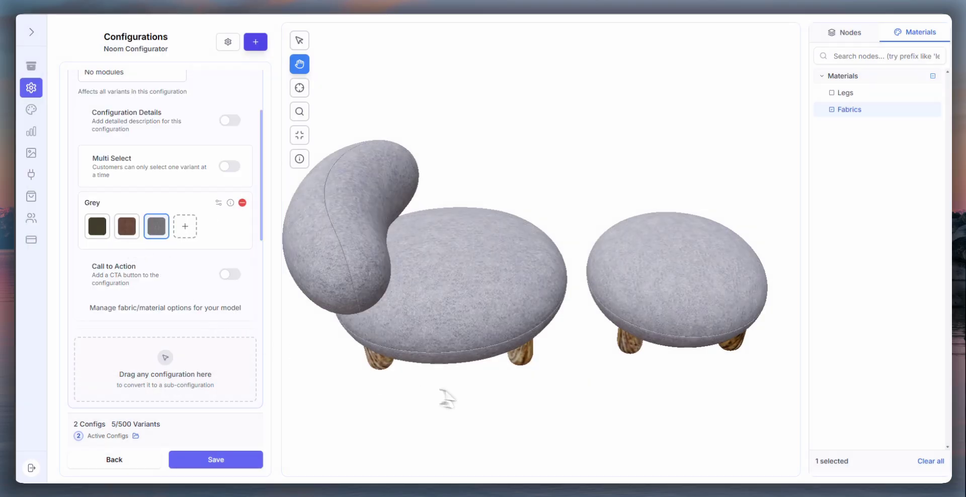
left_click_drag(448, 398, 397, 352)
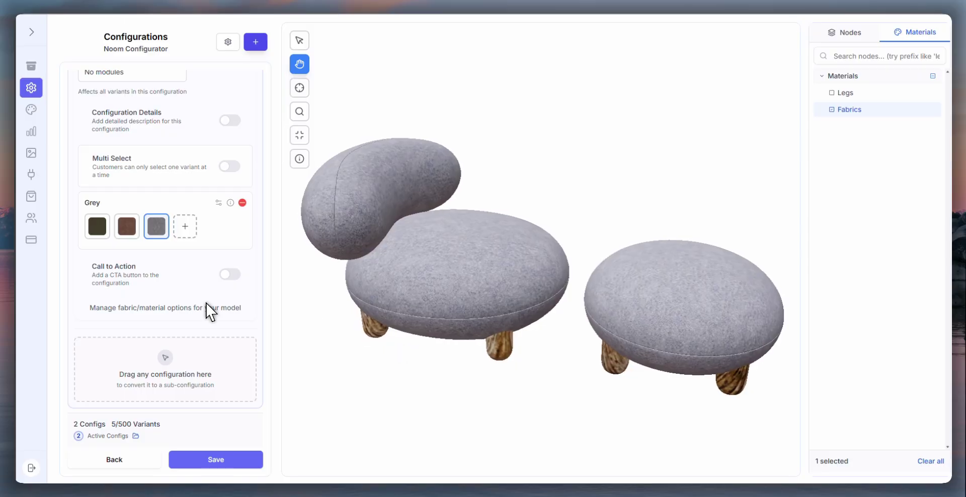
Step: Set the UV tiling of the Brown Leg variant in the Legs configuration to 5 in both X and Y
scroll(197, 303, "down", 5)
scroll(196, 316, "down", 5)
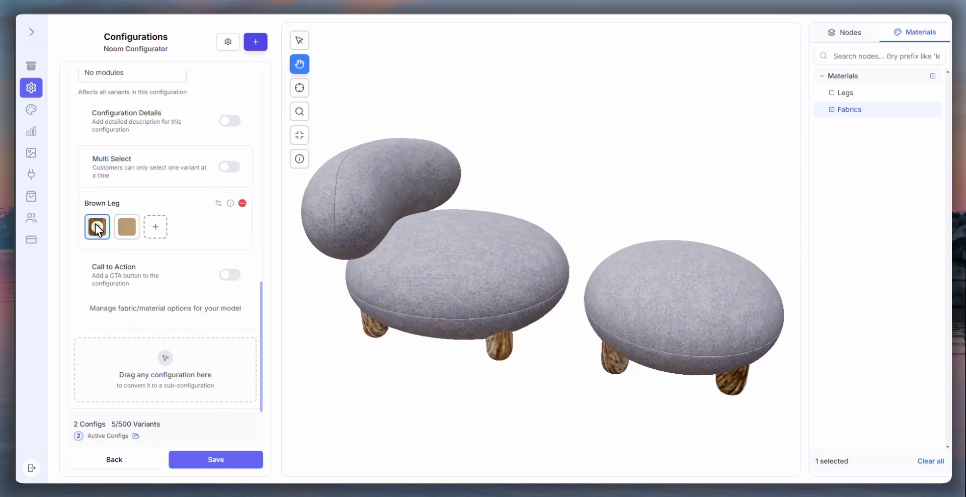
left_click(96, 225)
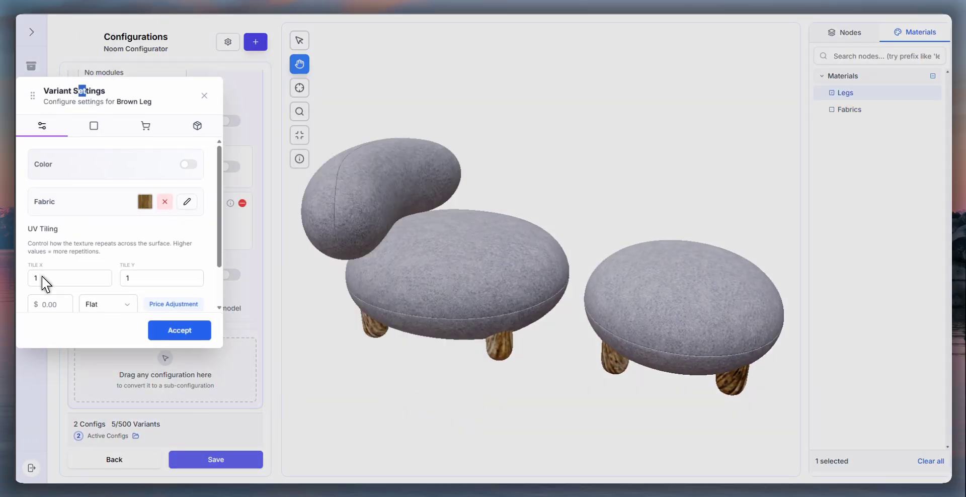
left_click(44, 279)
key("BackSpace")
type("5")
left_click(143, 280)
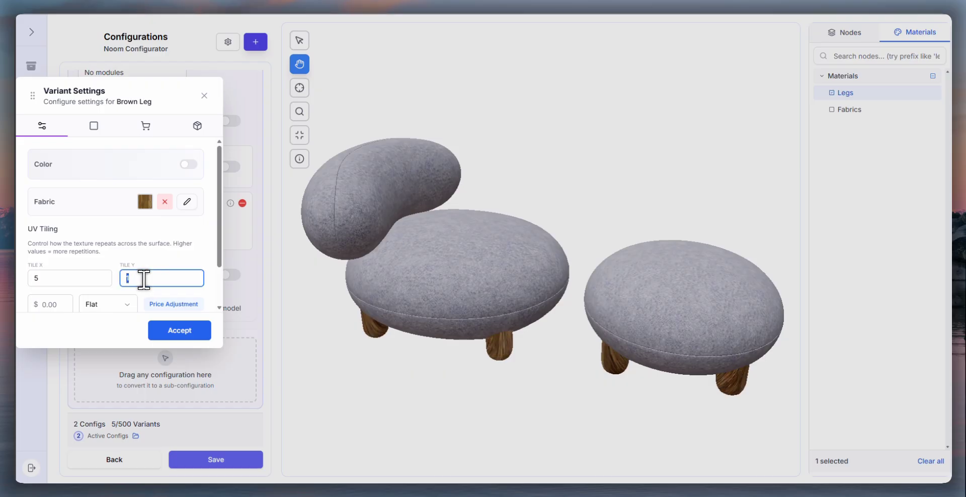
key("BackSpace")
type("5")
left_click(177, 331)
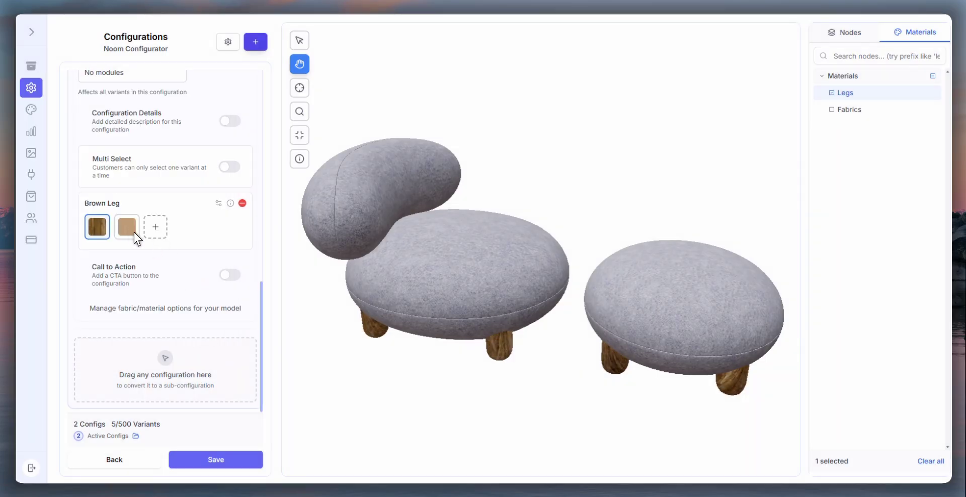
Step: Set the UV tiling of the Leg Texture 1 variant to 5 in both X and Y
left_click(127, 227)
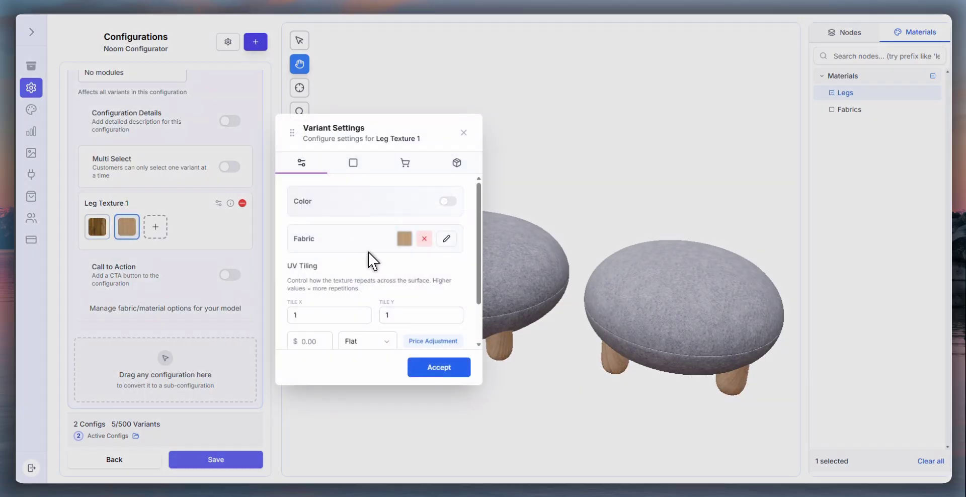
double_click(351, 304)
type("5")
double_click(425, 315)
type("5")
left_click(446, 367)
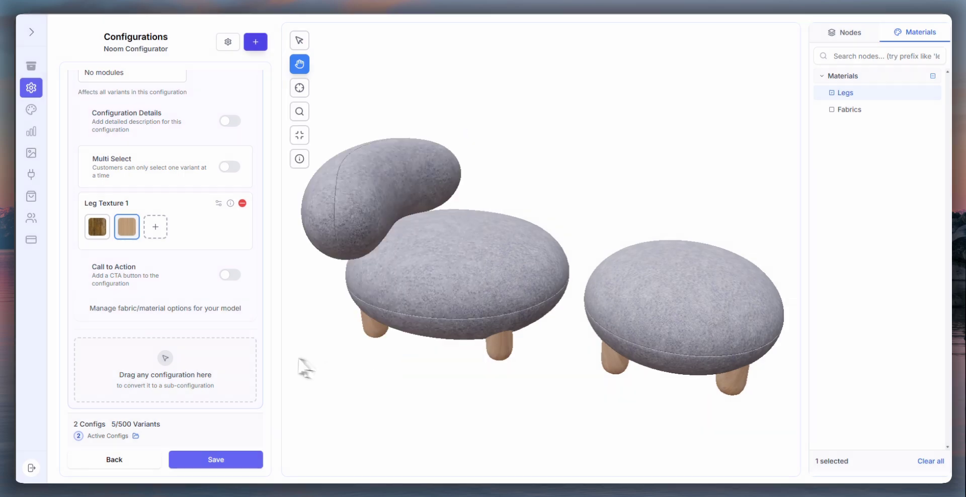
Step: Move the Leg Texture 1 variant ahead of the darker wood variant and rename it Brown Leg
left_click_drag(123, 232, 100, 235)
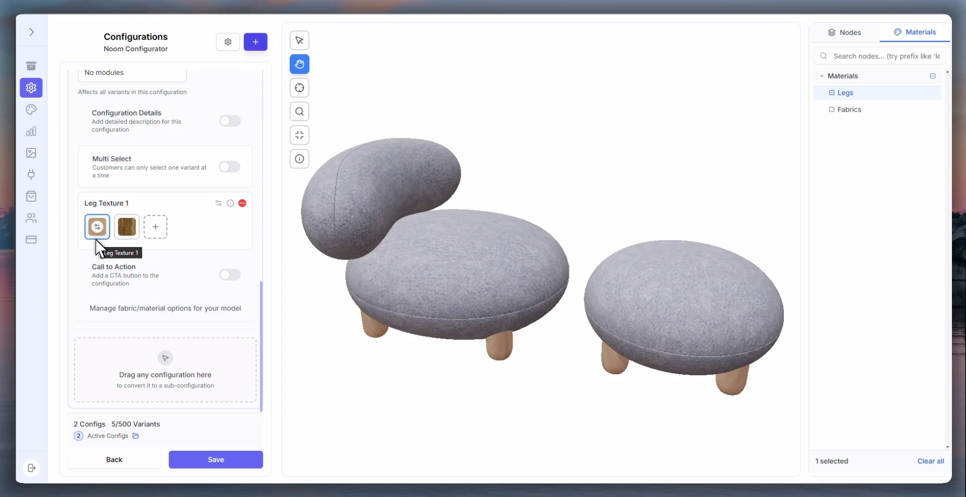
scroll(201, 287, "up", 1)
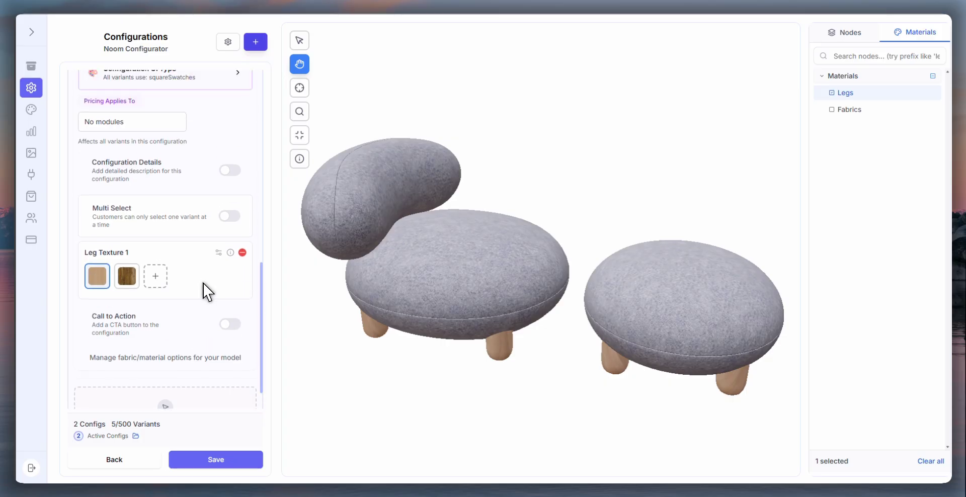
scroll(208, 282, "up", 2)
scroll(210, 274, "down", 3)
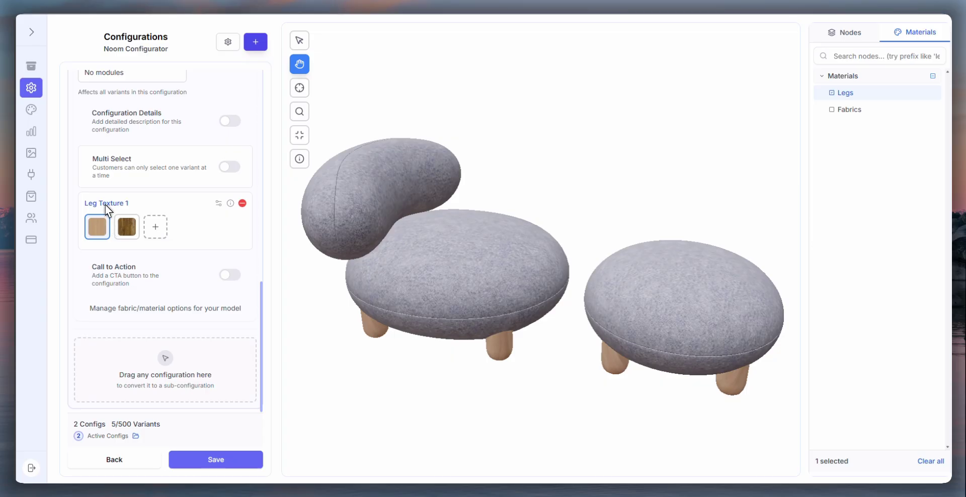
double_click(107, 205)
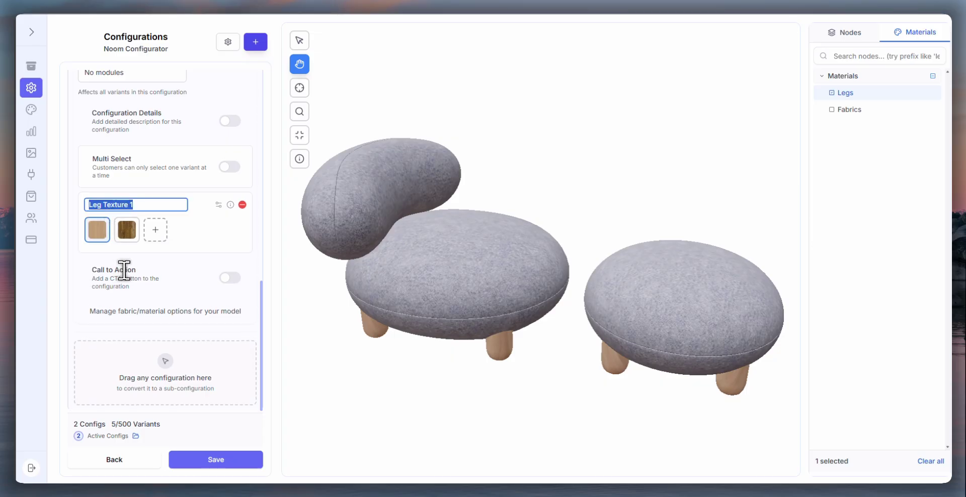
type("Brown Leg")
key("Return")
Step: Rename the darker wood variant of the Legs configuration as Dark Brown
left_click(126, 227)
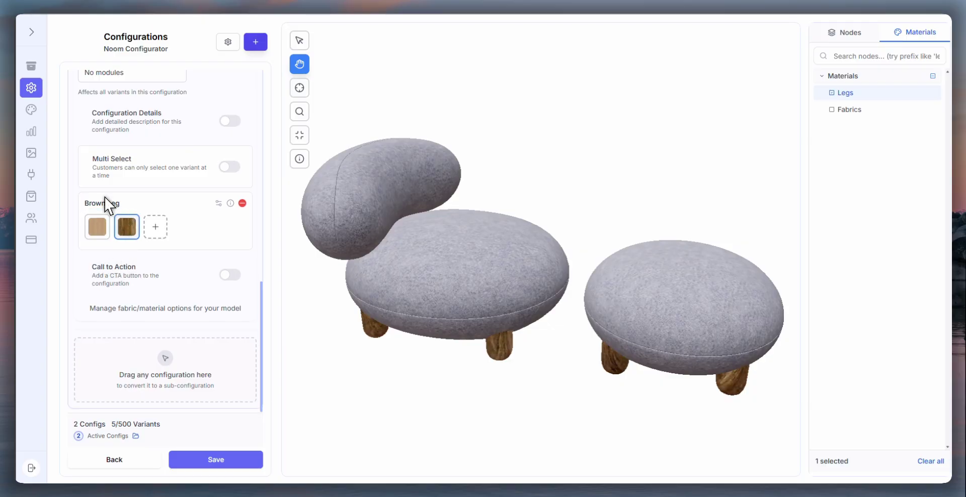
double_click(106, 204)
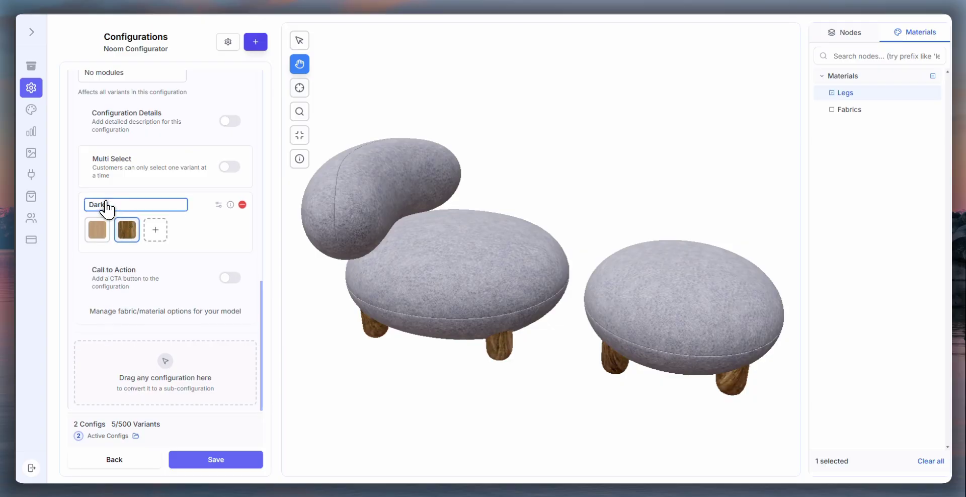
type("Dark Brown")
key("Return")
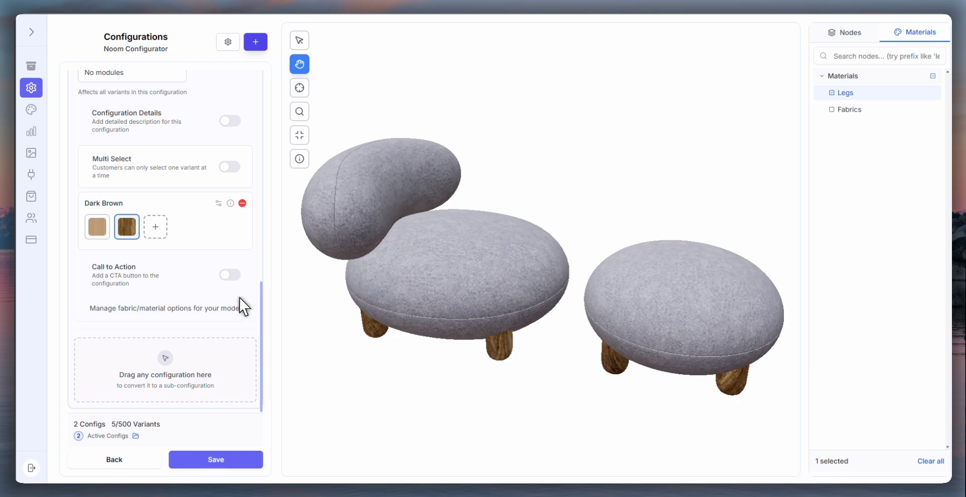
scroll(250, 307, "down", 4)
scroll(249, 294, "up", 4)
scroll(241, 295, "down", 9)
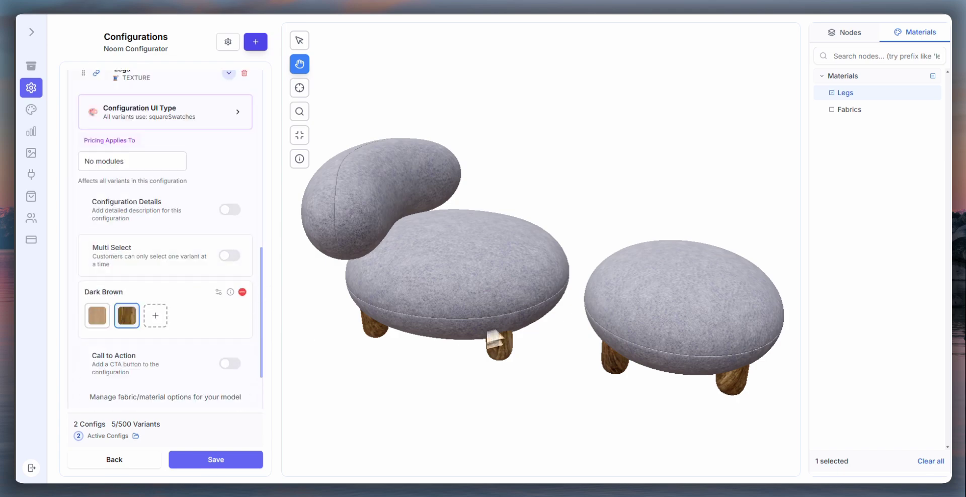
mouse_move(496, 340)
left_mouse_down()
mouse_move(448, 373)
mouse_move(490, 324)
left_mouse_up()
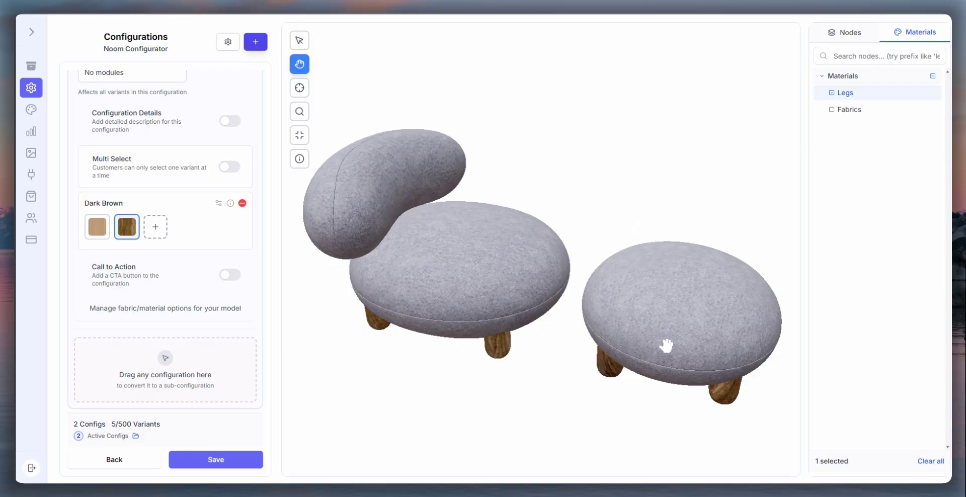
Step: Create a Show/Hide configuration for the Noom_Flock_Ottoman node with the Buttons display style
scroll(186, 249, "up", 2)
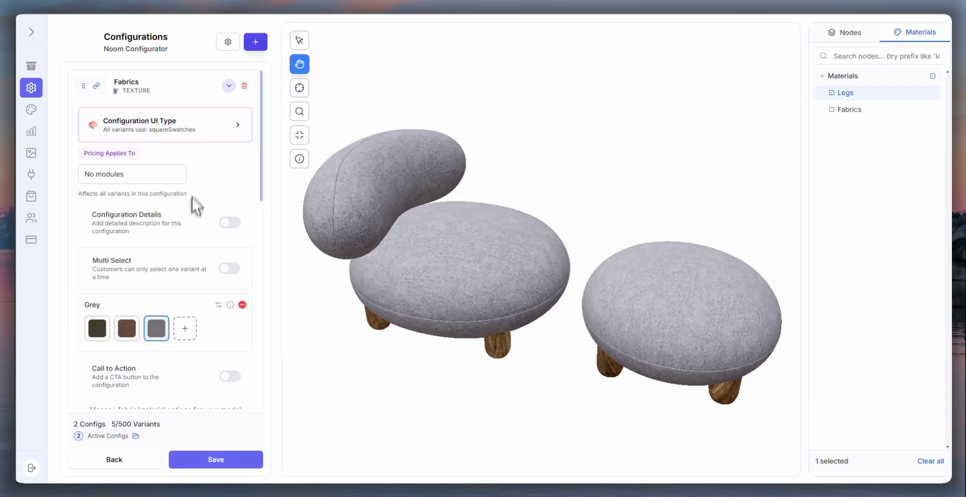
left_click(845, 33)
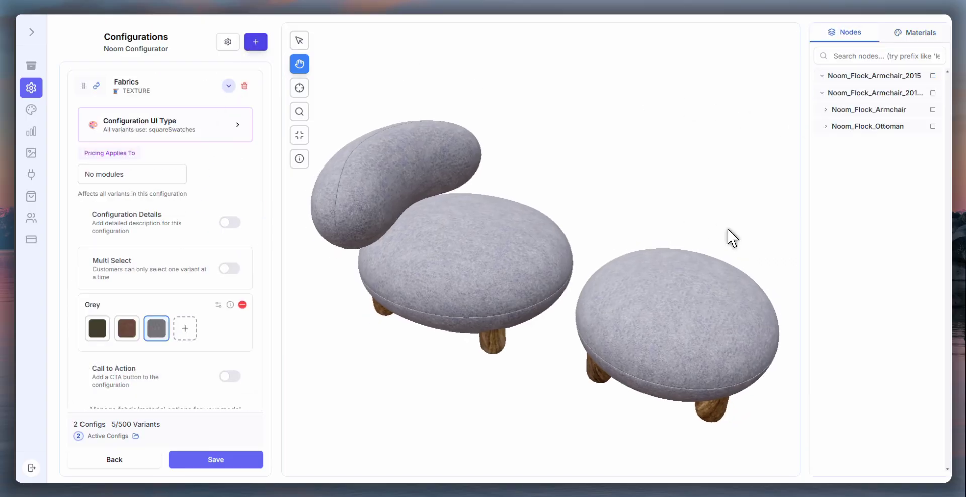
left_click(933, 127)
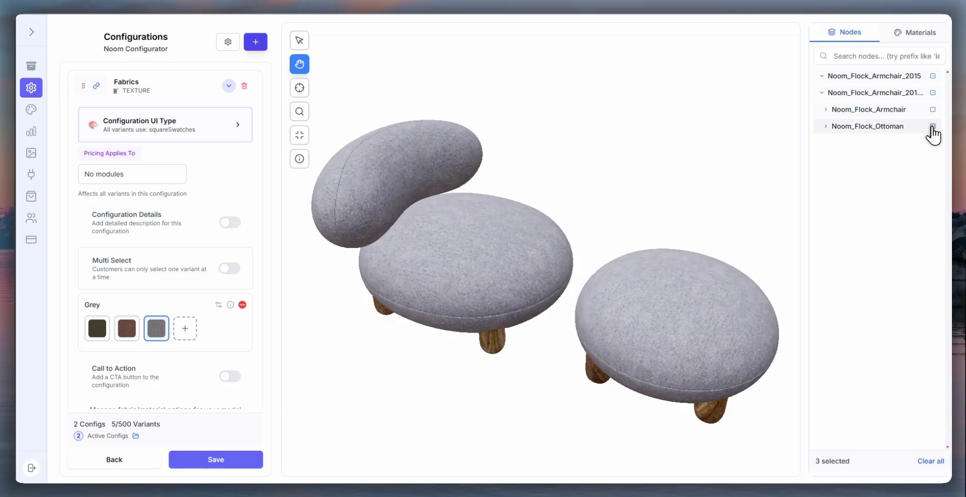
left_click_drag(712, 328, 632, 340)
left_click_drag(763, 333, 717, 300)
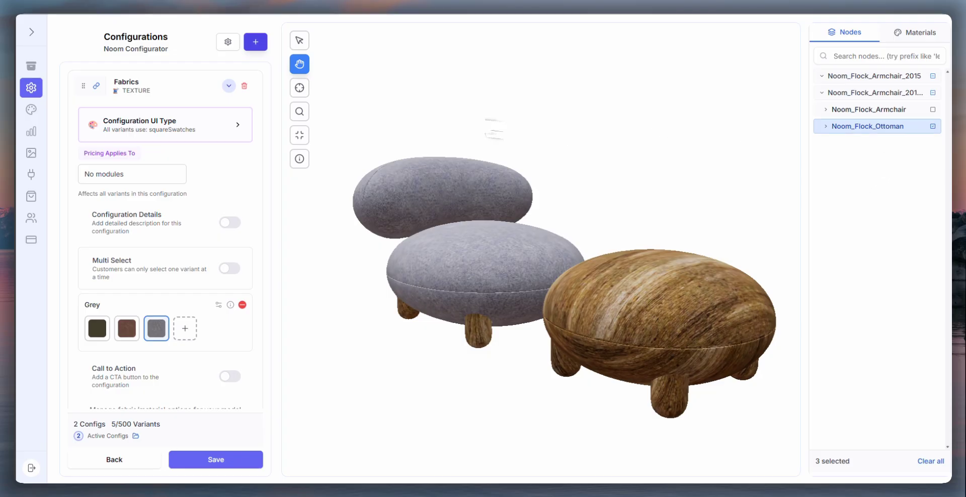
left_click(257, 48)
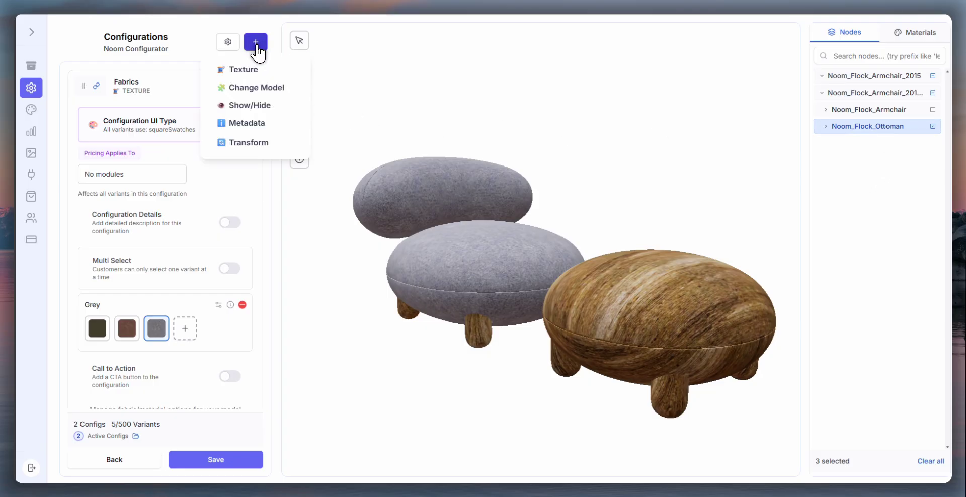
left_click(248, 107)
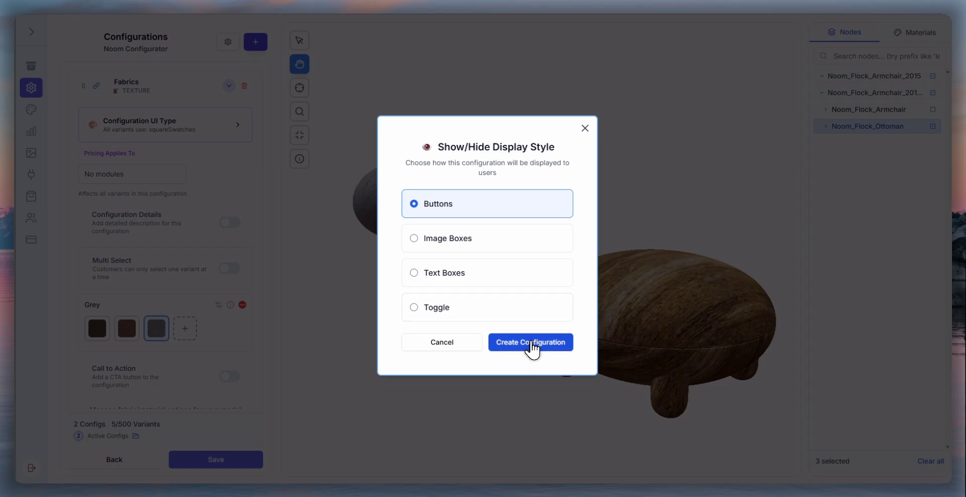
left_click(521, 343)
Step: Rename the first variant of the new Show/Hide configuration as No
scroll(181, 301, "down", 10)
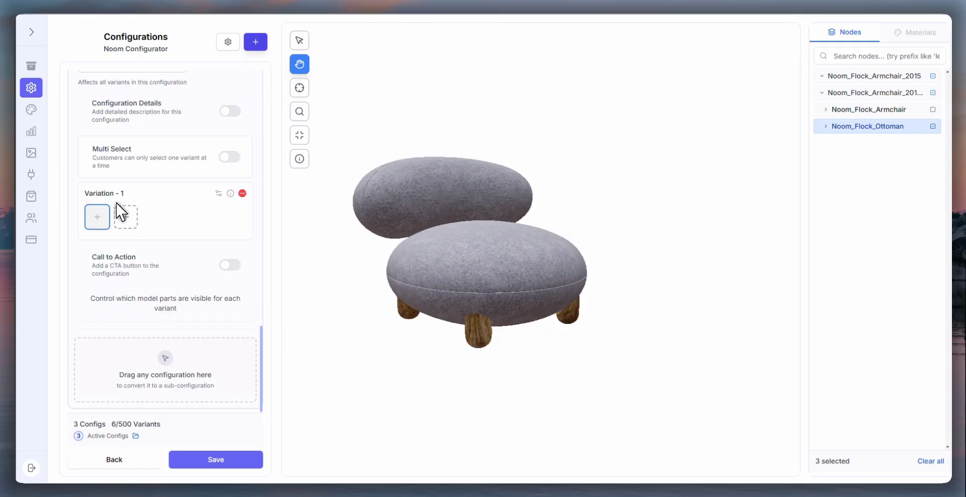
double_click(92, 195)
type("No")
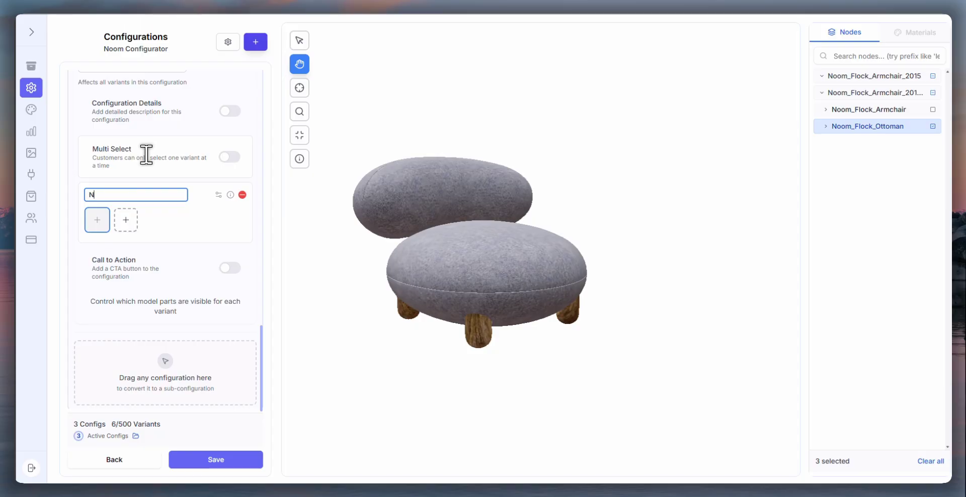
key("Return")
Step: Rename the new Show/Hide configuration as Ottoman
scroll(135, 196, "up", 2)
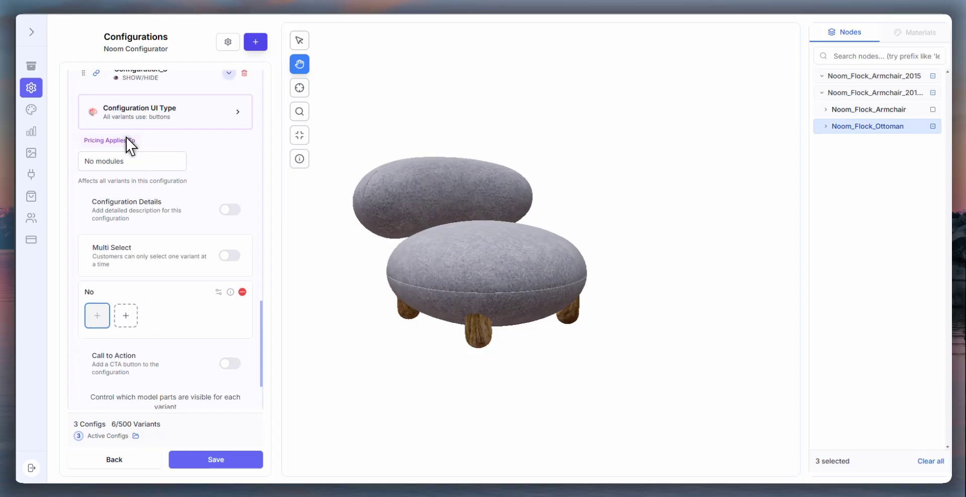
scroll(131, 146, "up", 1)
double_click(145, 117)
type("O")
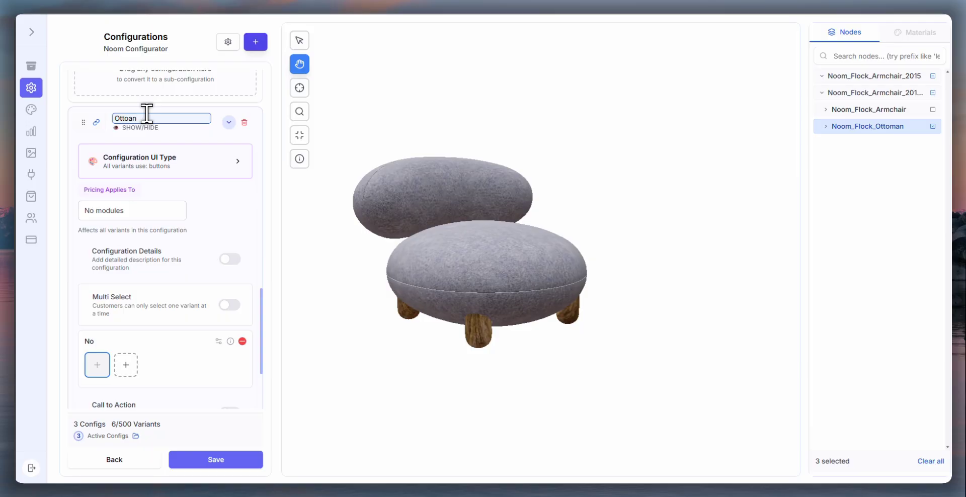
type("ttoman")
key("Return")
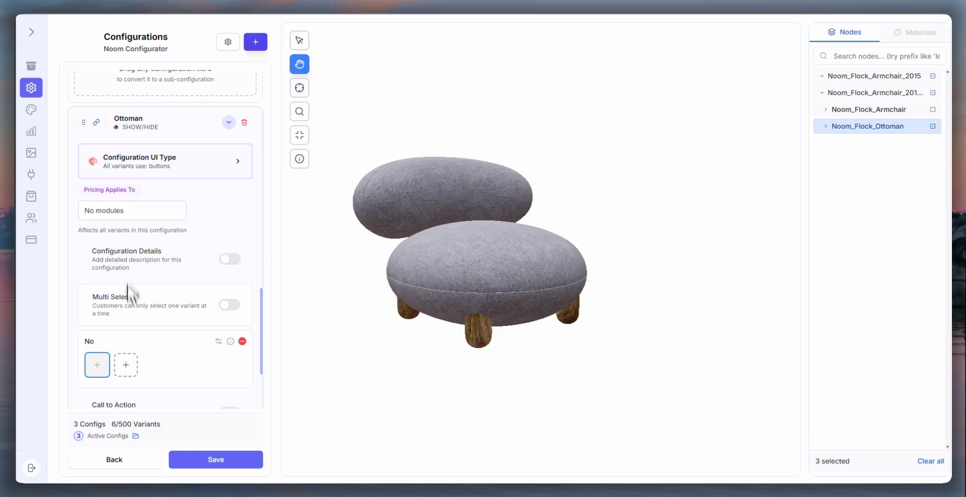
Step: Add a second variant named Yes to the Ottoman configuration and move it ahead of the No variant
left_click(126, 364)
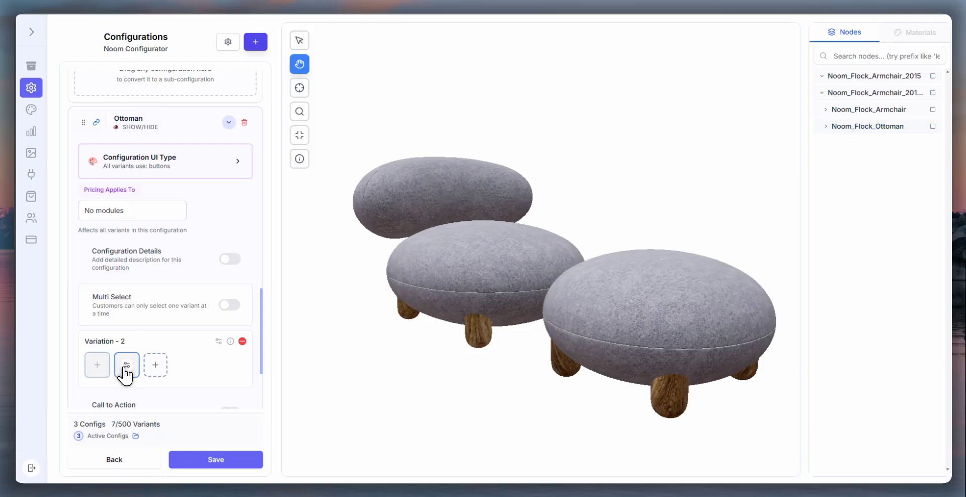
double_click(103, 342)
type("Yes")
key("Return")
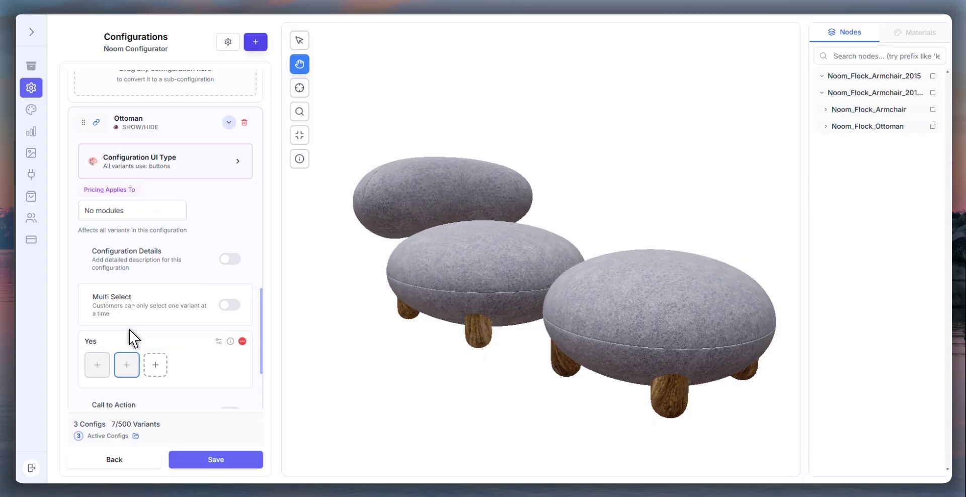
left_click_drag(120, 375, 96, 376)
Step: Select the Ottoman configuration's No variant and the lighter wood leg variant, and save the configurator
scroll(168, 323, "down", 1)
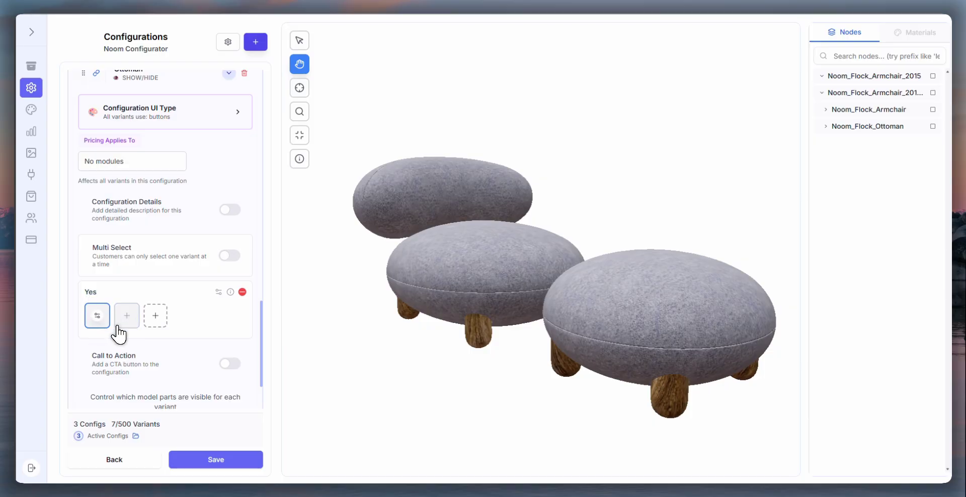
left_click(127, 316)
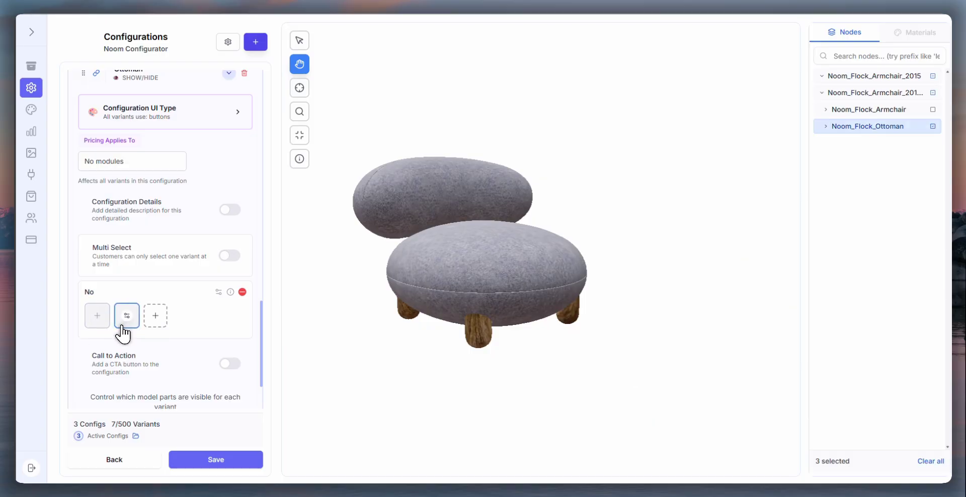
scroll(229, 330, "up", 2)
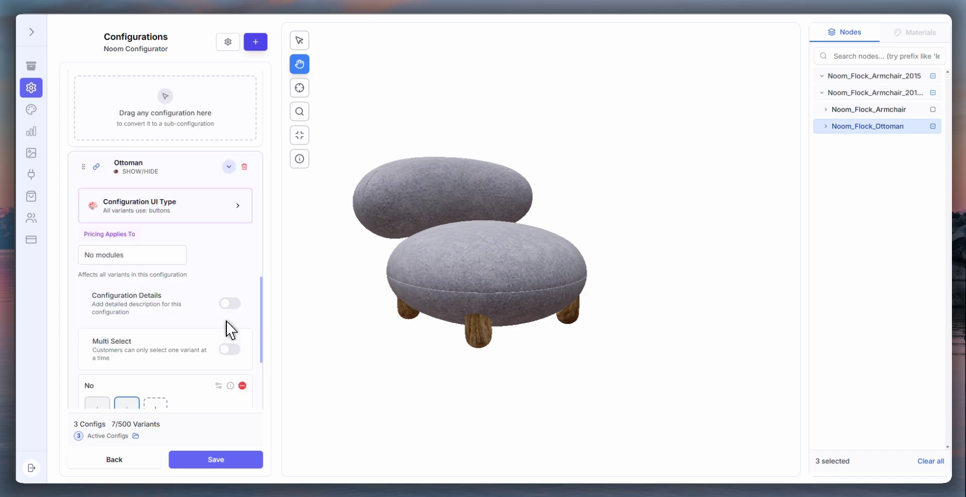
scroll(227, 328, "up", 12)
scroll(230, 330, "down", 15)
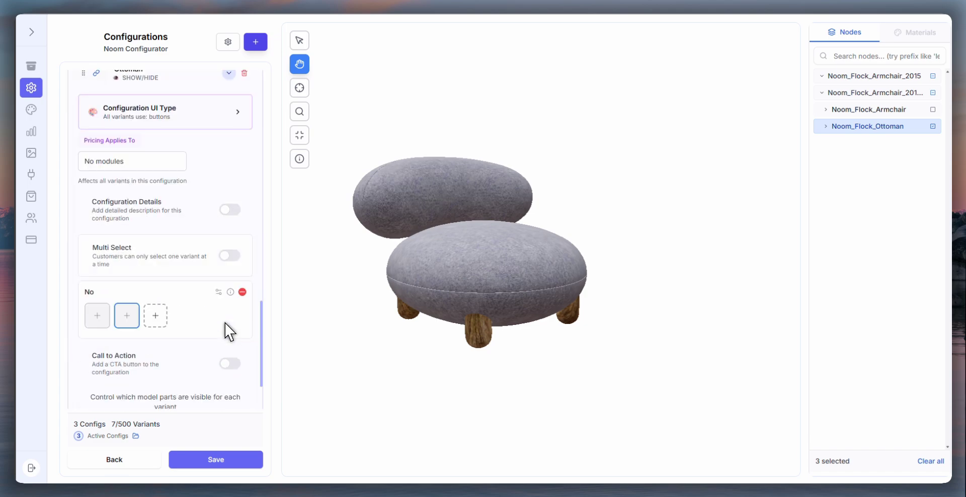
scroll(215, 324, "up", 6)
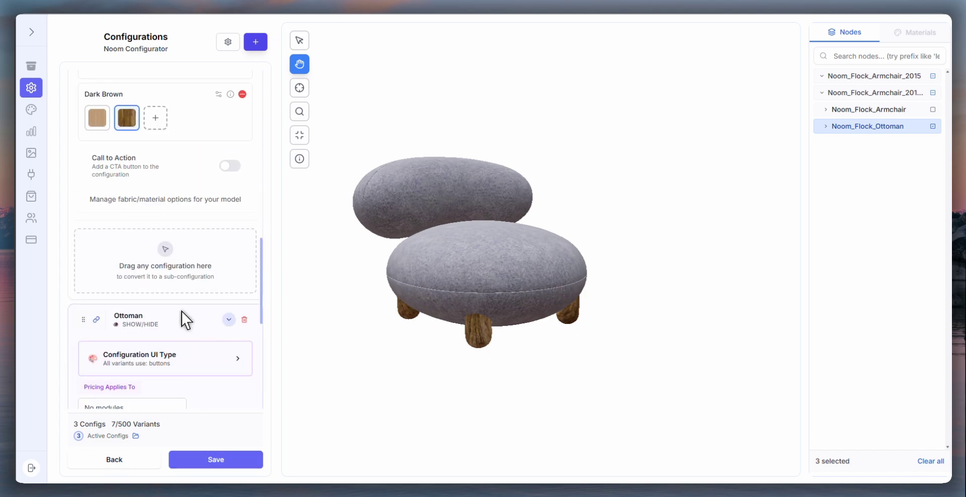
scroll(151, 271, "up", 2)
left_click(100, 219)
scroll(191, 353, "down", 6)
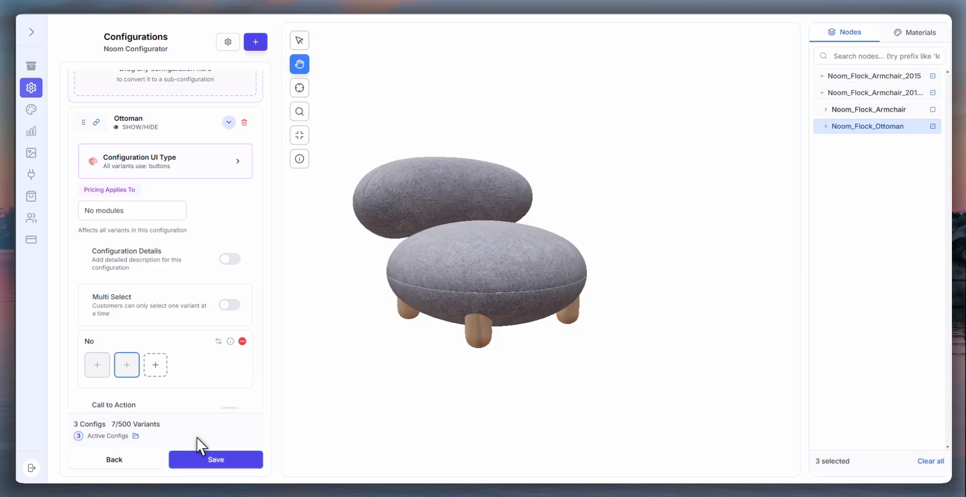
left_click(202, 454)
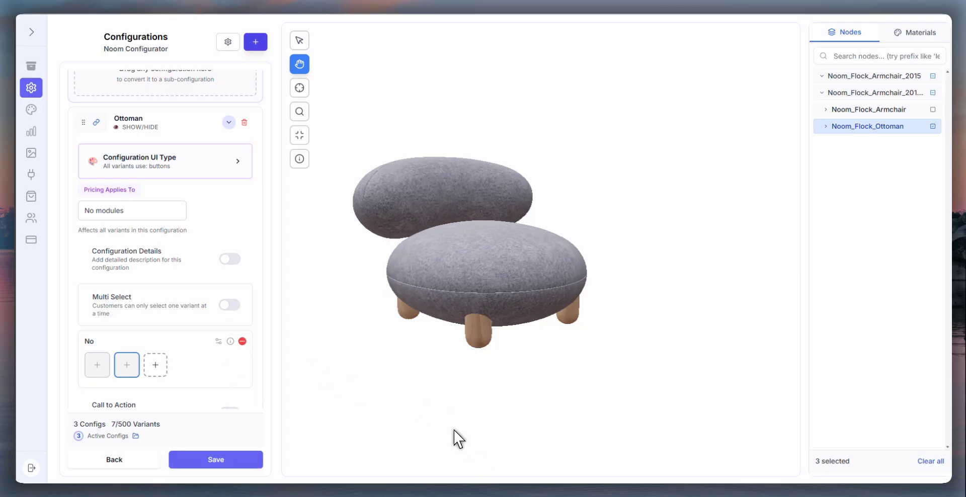
Step: Return to the product configurators list and open the preview of Noom Configurator
left_click(29, 89)
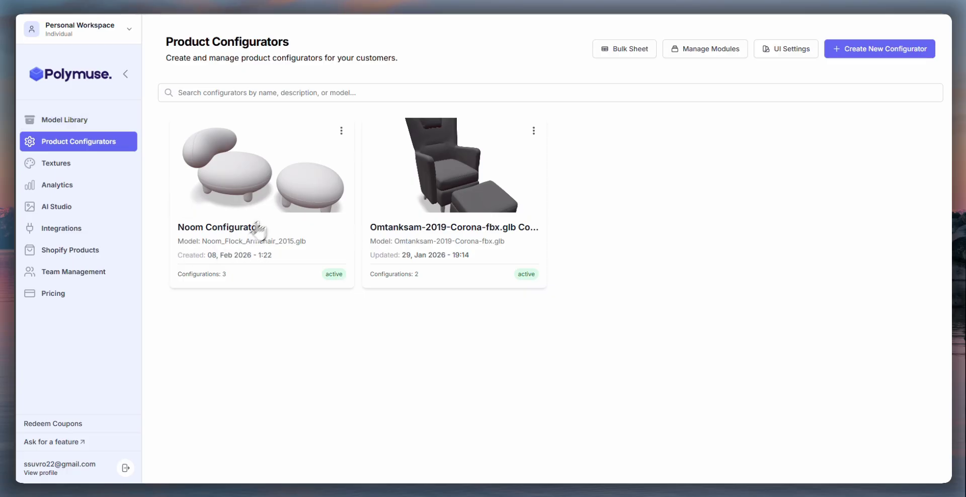
left_click(341, 131)
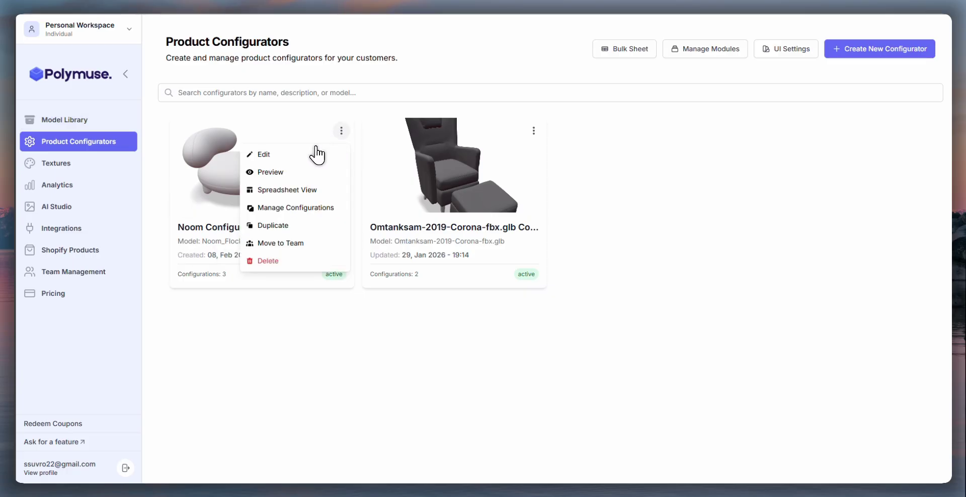
left_click(278, 176)
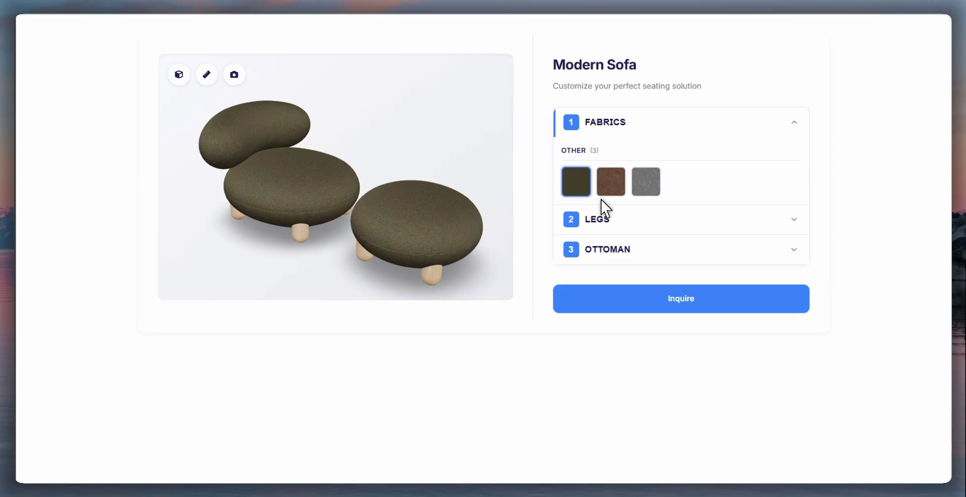
Step: Try the brown and grey fabrics and both leg textures in the product preview
left_click(614, 189)
left_click(647, 190)
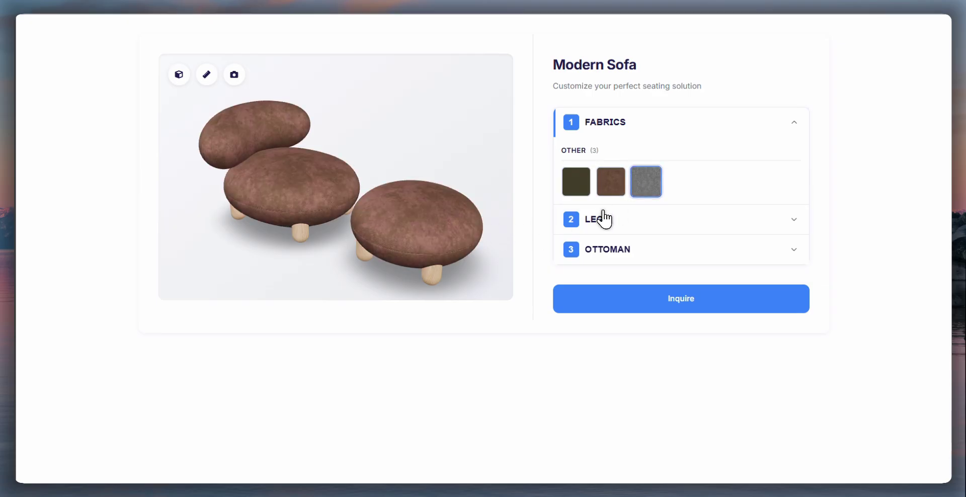
left_click(621, 226)
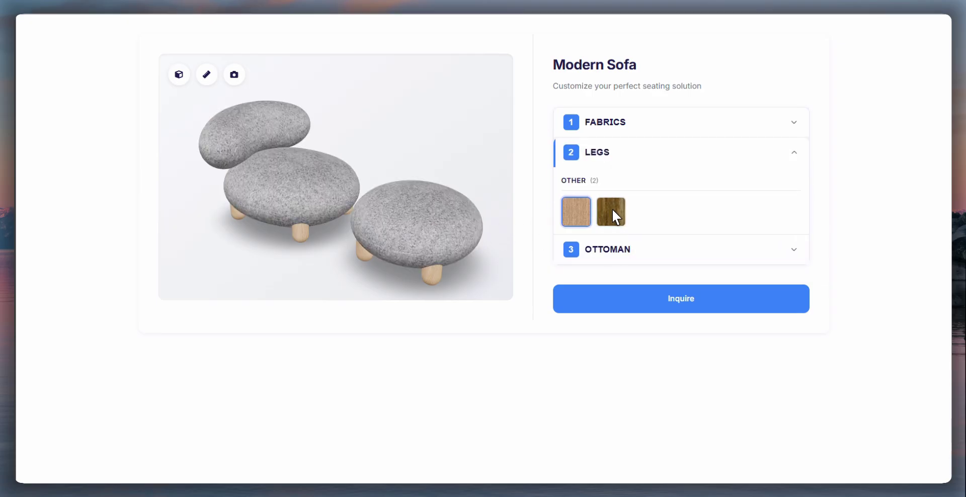
left_click(611, 211)
left_click(578, 214)
Step: Set the Ottoman option to No in the preview and apply the dark wood leg texture
left_click(616, 248)
left_click(618, 239)
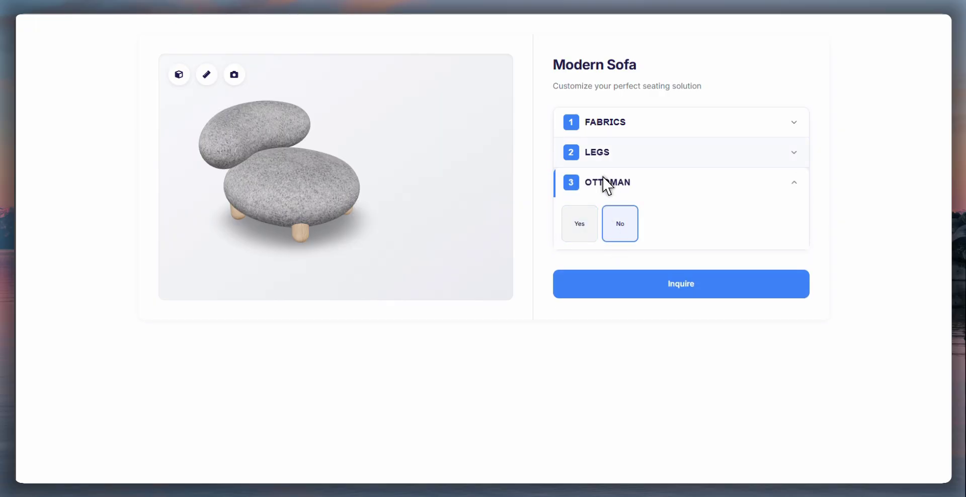
left_click(604, 152)
left_click(609, 217)
Step: Apply the brown fabric in the preview and set the Ottoman option to Yes
left_click(601, 122)
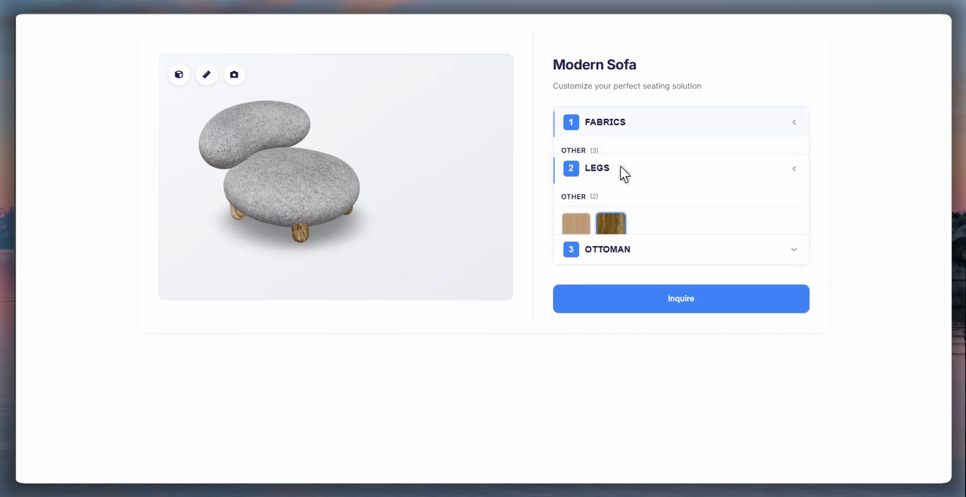
left_click(611, 181)
left_click_drag(406, 218, 359, 227)
left_click(629, 251)
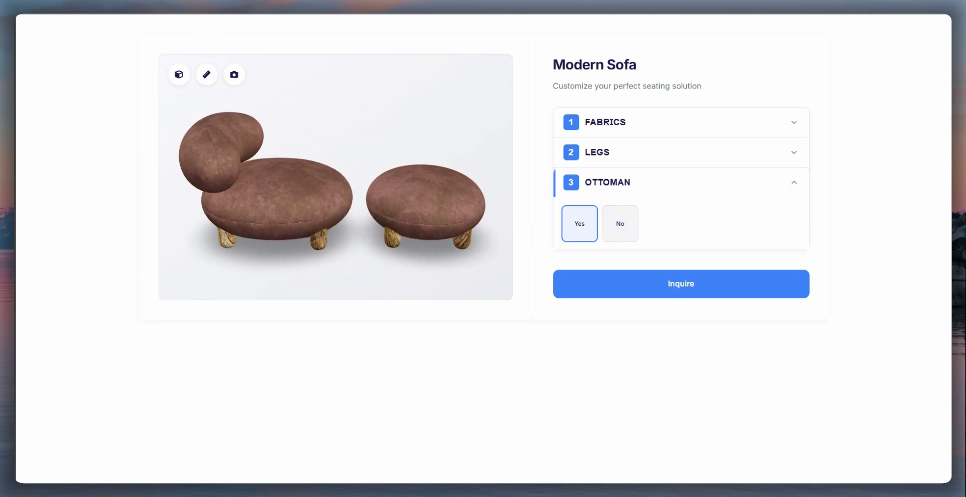